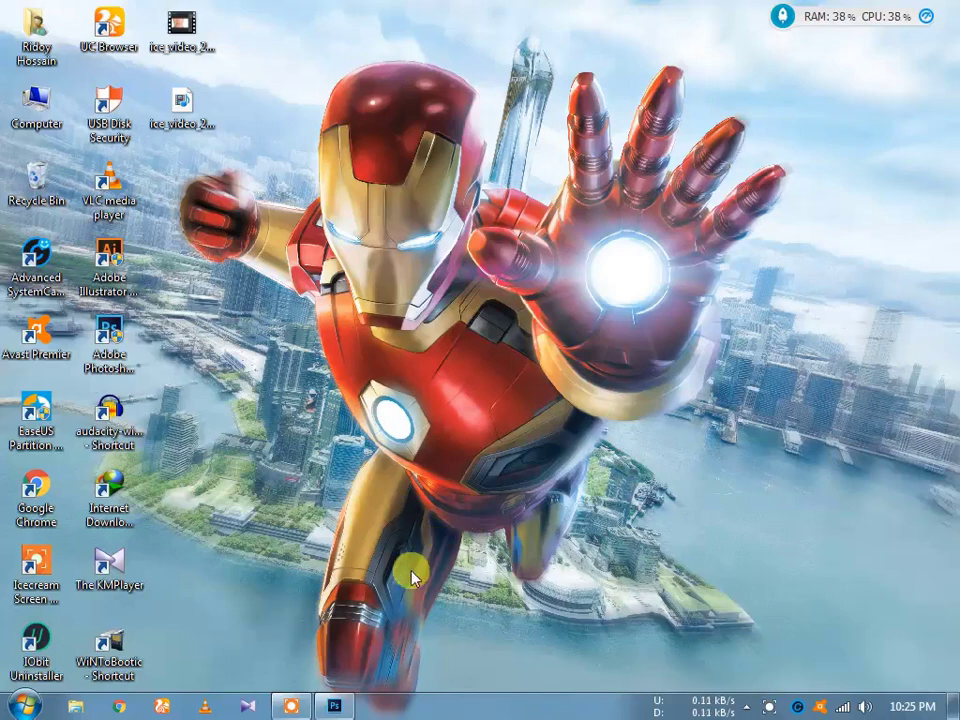
Restore the Photoshop window holding the acne photo Acne-Vugaris-5.jpg from the taskbar
left_click(334, 706)
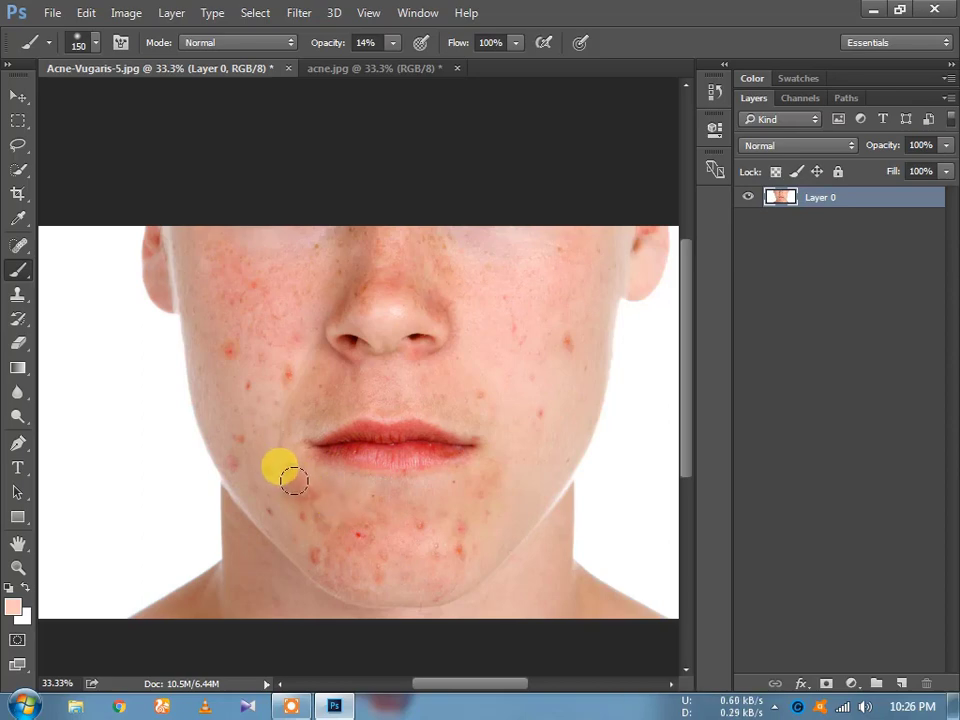
Paint faint 14% skin-tone strokes over the chin blemishes and up the left cheek
mouse_move(288, 476)
left_mouse_down()
mouse_move(305, 454)
mouse_move(254, 459)
left_mouse_up()
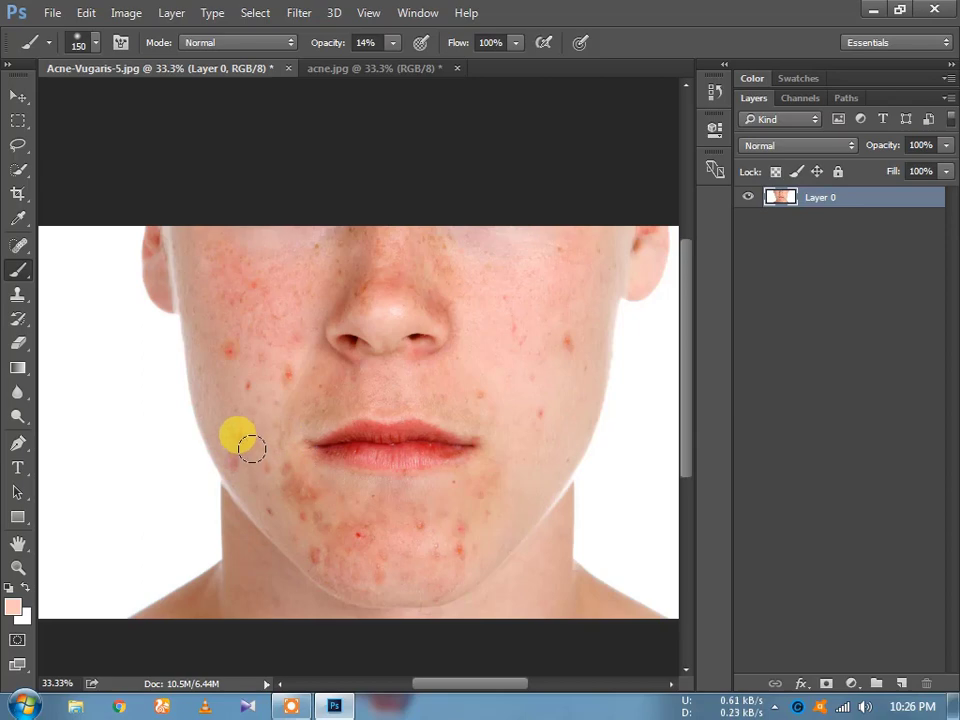
mouse_move(251, 449)
left_mouse_down()
mouse_move(276, 375)
mouse_move(317, 368)
mouse_move(280, 378)
mouse_move(291, 375)
mouse_move(270, 358)
mouse_move(296, 356)
mouse_move(285, 339)
mouse_move(299, 355)
left_mouse_up()
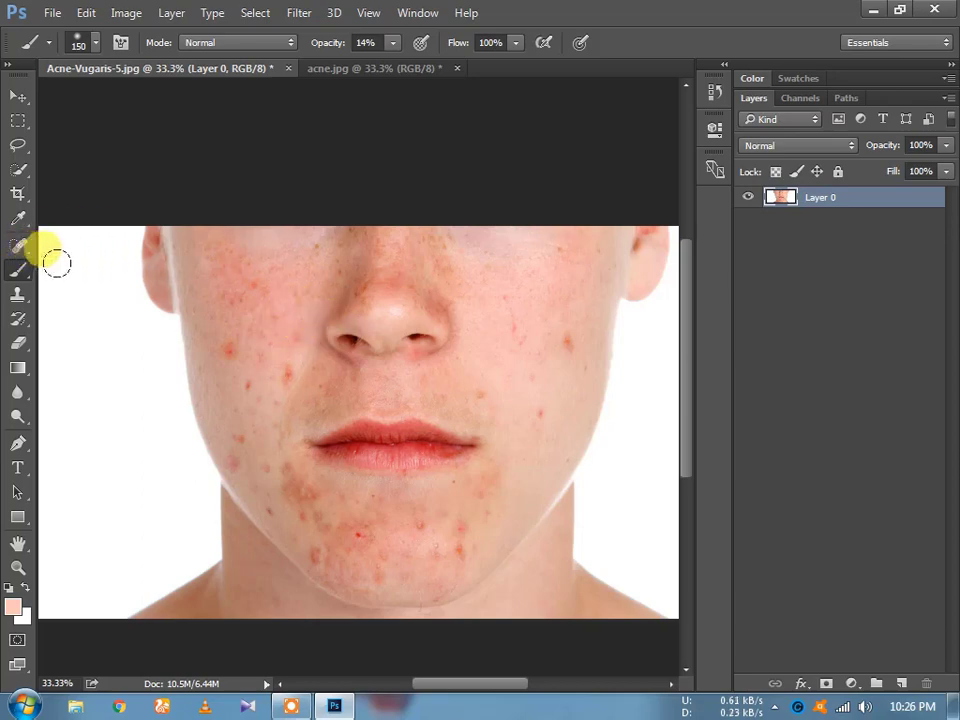
Switch to the Spot Healing Brush and reduce its size to 80 px
left_click(17, 245)
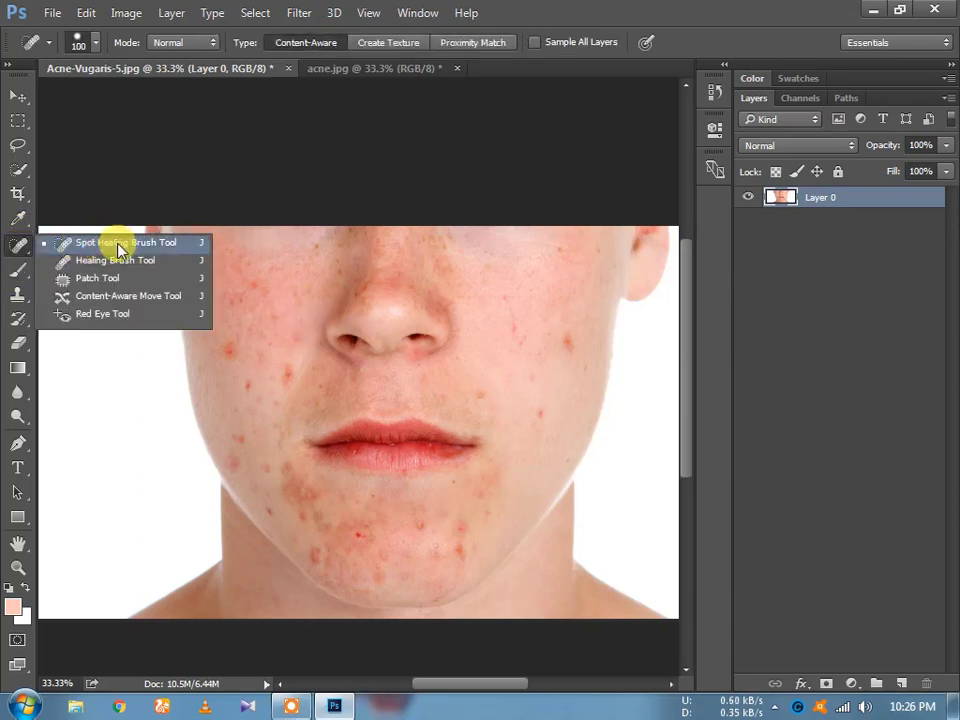
left_click(105, 243)
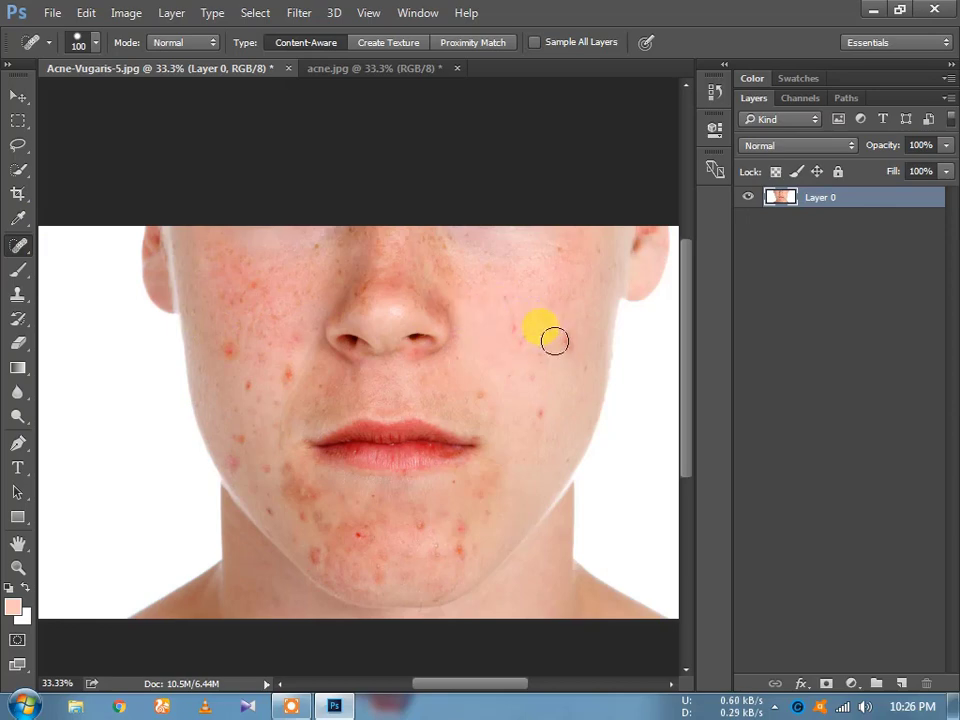
right_click(568, 338)
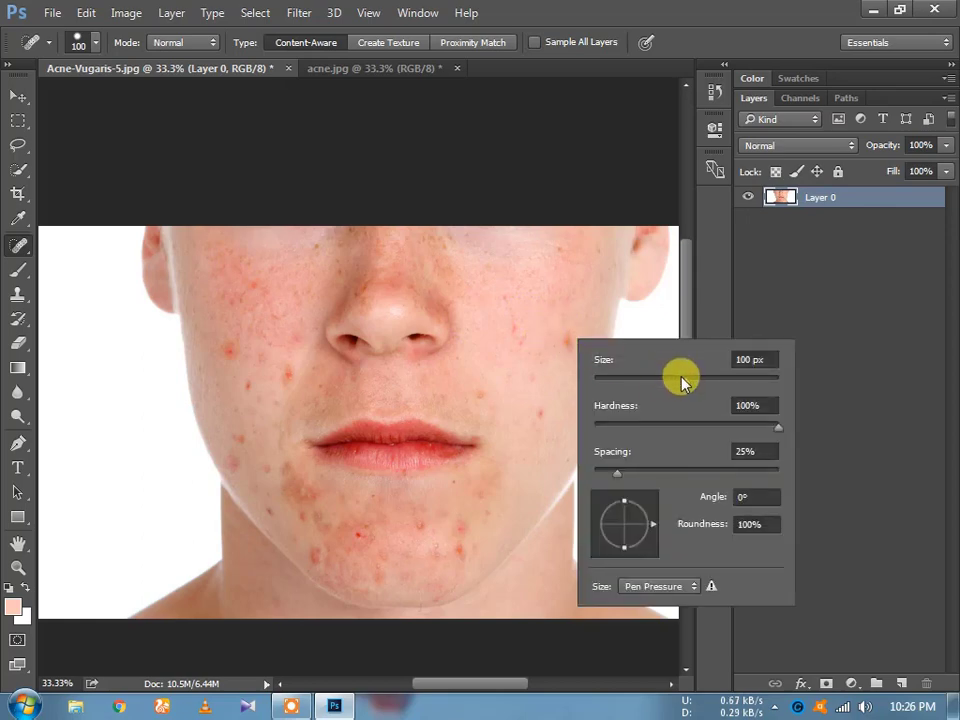
mouse_move(679, 379)
left_mouse_down()
mouse_move(615, 379)
mouse_move(667, 380)
left_mouse_up()
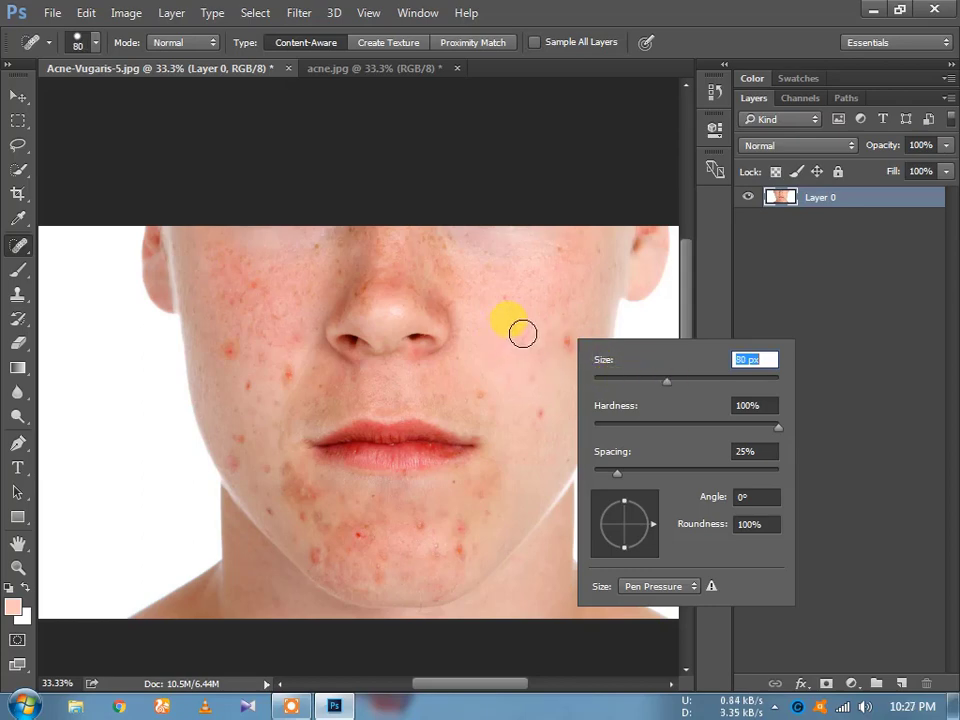
left_click(528, 370)
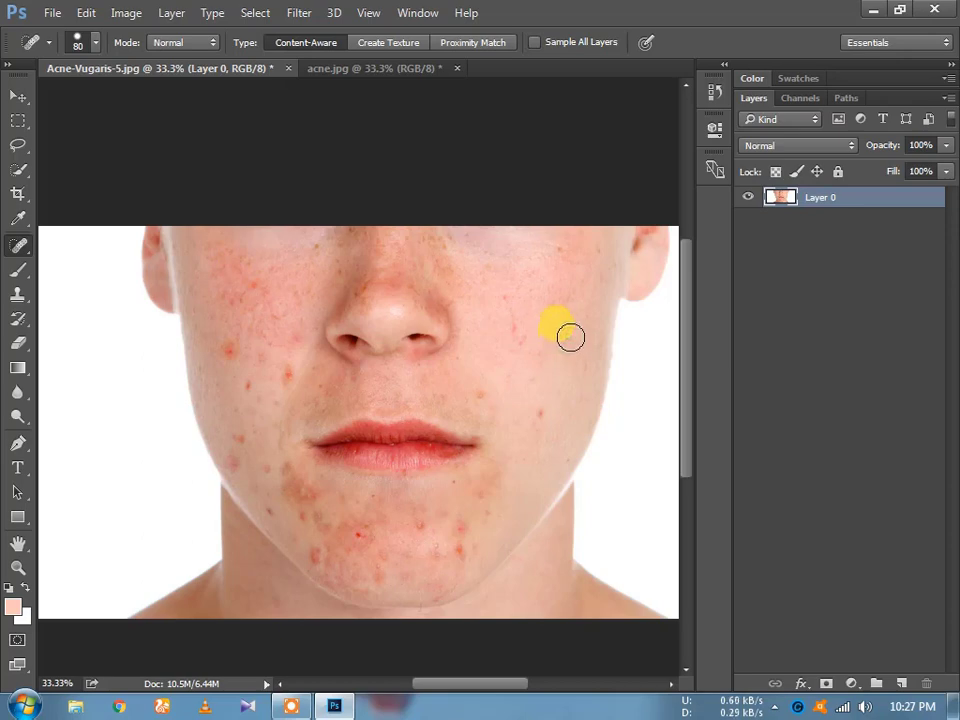
Heal the blemishes on the right cheek, beside the mouth corner and under the nostril
left_click(570, 337)
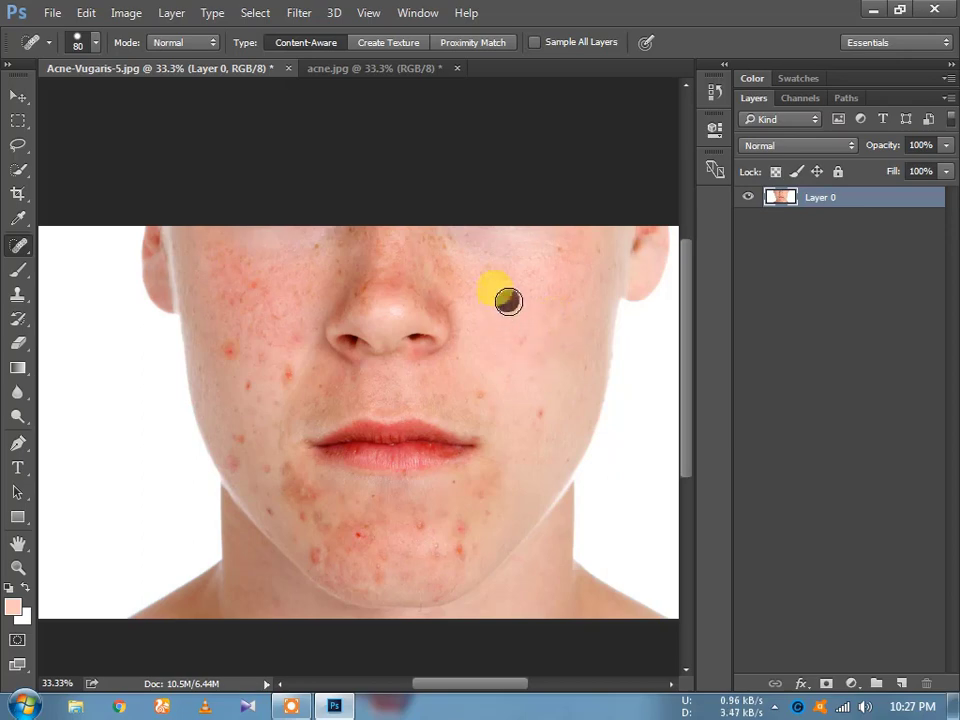
left_click(534, 358)
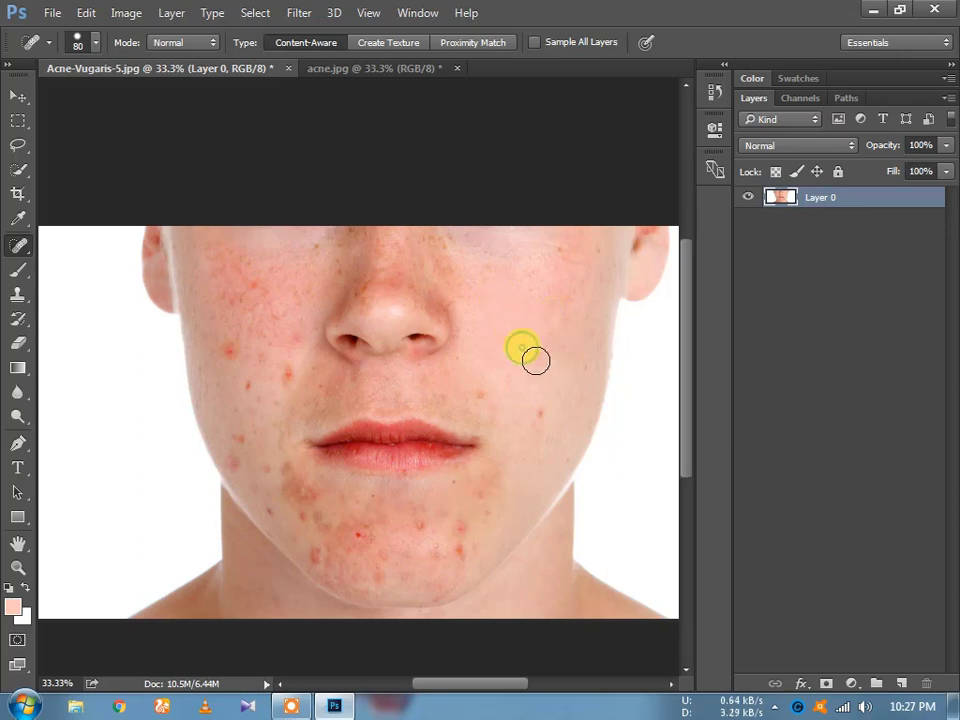
left_click(540, 415)
left_click(480, 398)
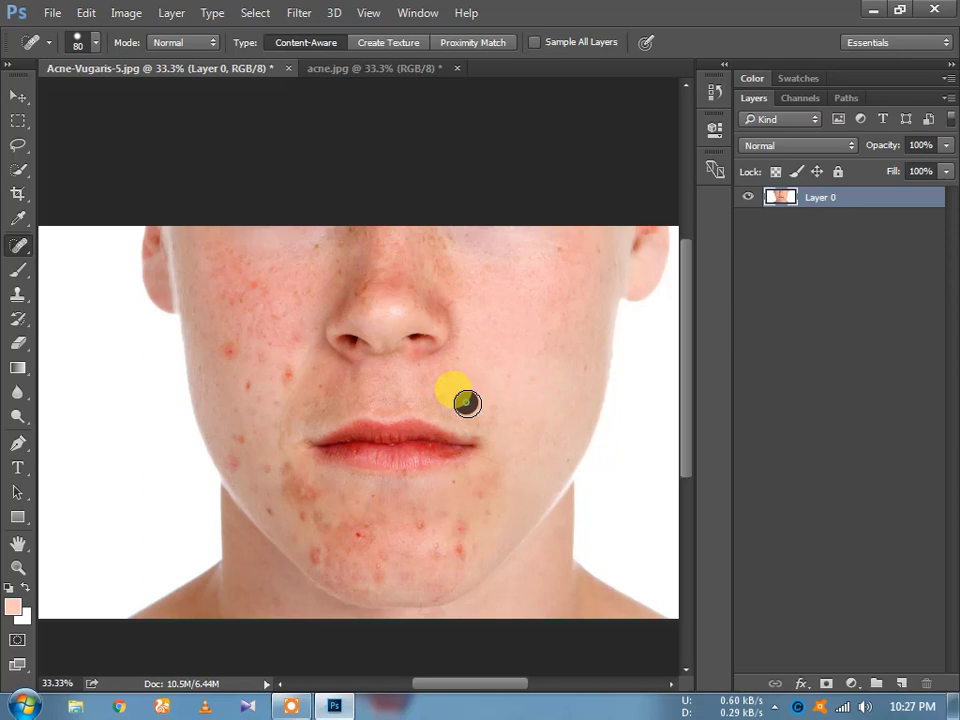
left_click(428, 368)
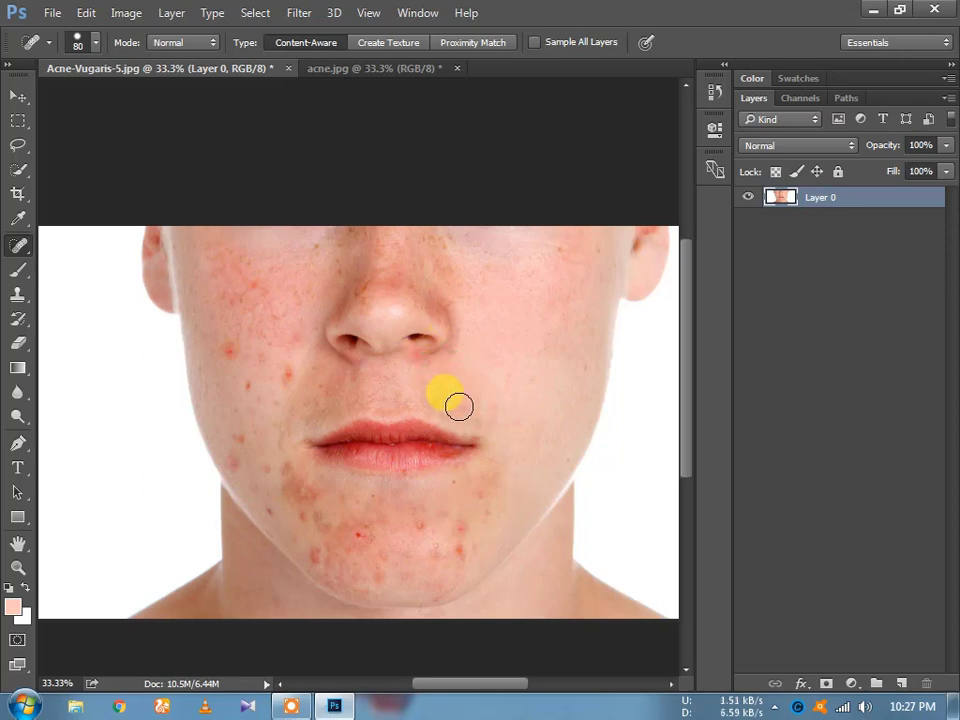
Heal the blemishes across the chin, below the lip and along the left chin
left_click(486, 495)
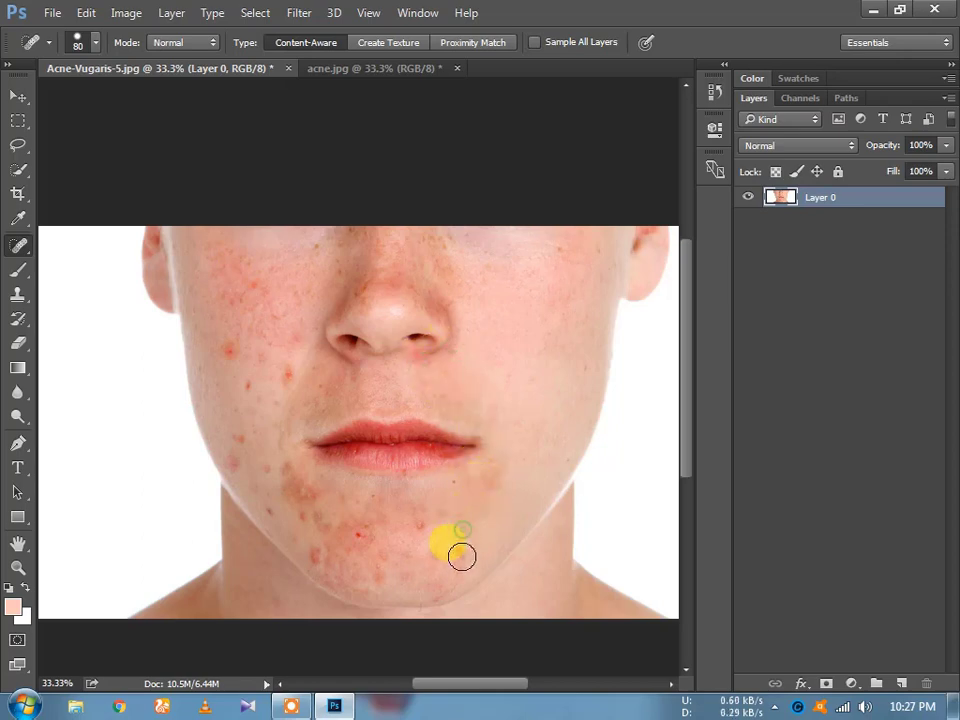
left_click(456, 553)
left_click(425, 526)
left_click(437, 551)
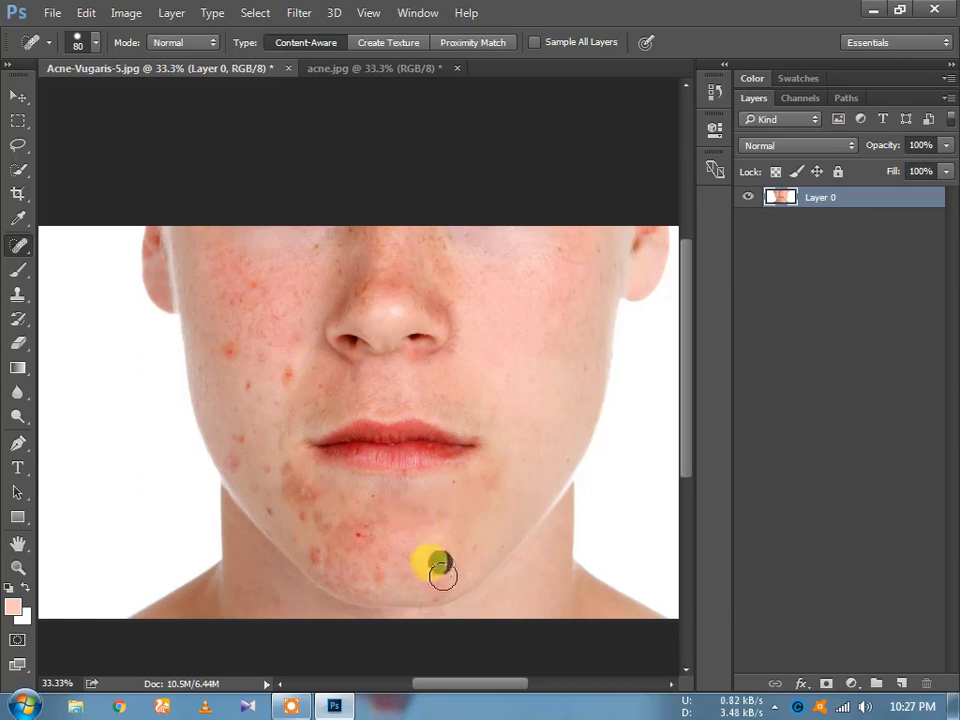
left_click(437, 583)
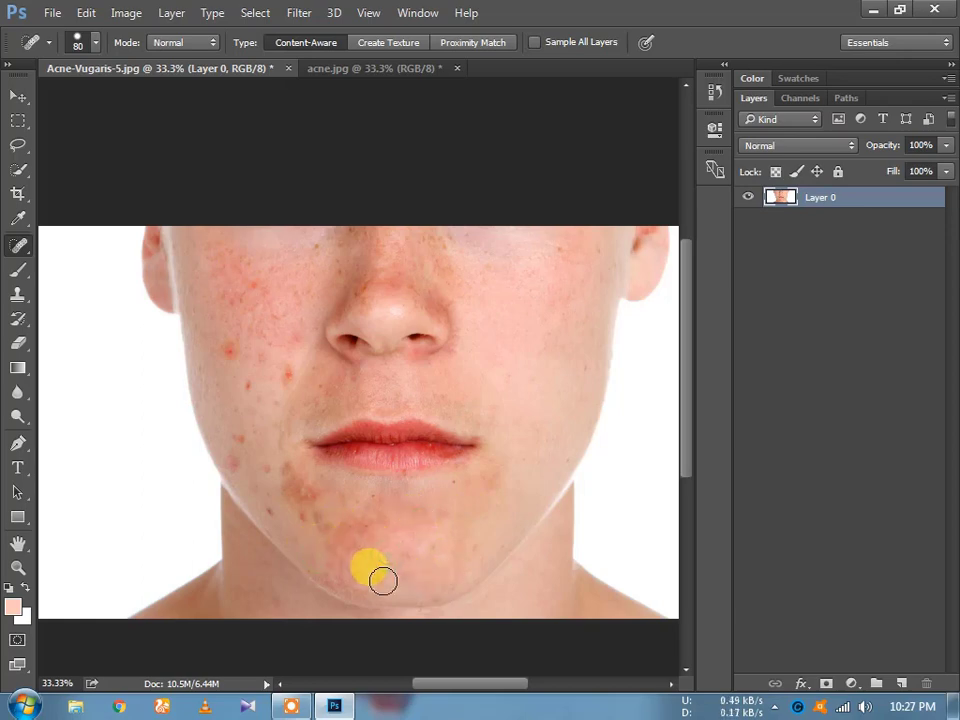
left_click(357, 531)
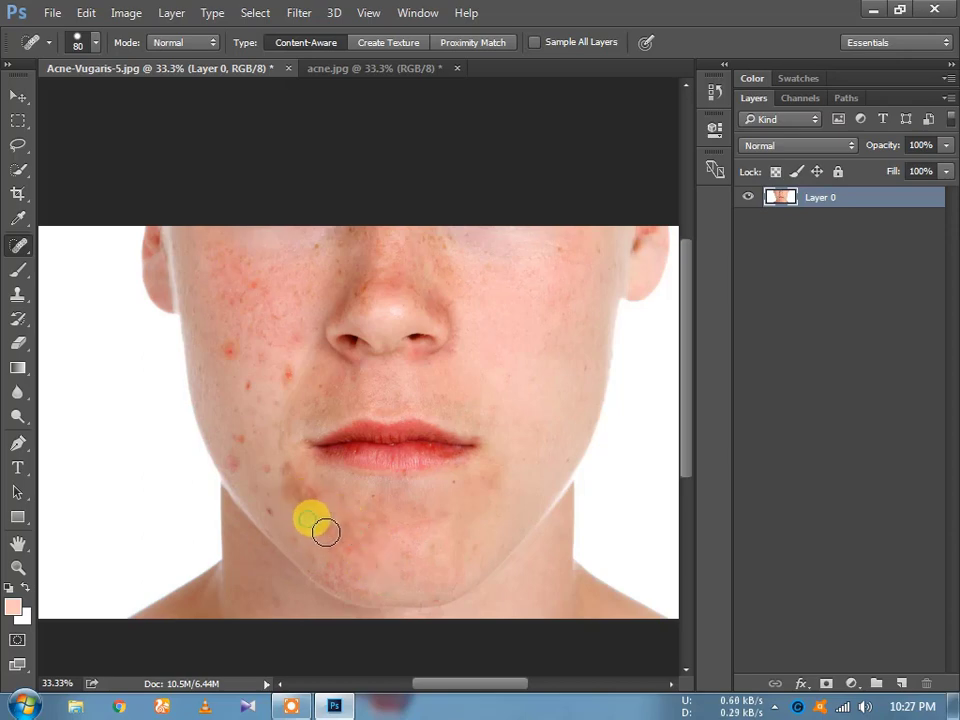
mouse_move(315, 495)
left_mouse_down()
mouse_move(294, 488)
mouse_move(352, 503)
mouse_move(269, 511)
mouse_move(236, 465)
mouse_move(277, 394)
mouse_move(225, 349)
mouse_move(264, 364)
mouse_move(294, 360)
mouse_move(274, 392)
mouse_move(298, 364)
mouse_move(251, 360)
mouse_move(264, 332)
mouse_move(261, 281)
mouse_move(229, 298)
mouse_move(241, 309)
mouse_move(236, 272)
mouse_move(214, 300)
mouse_move(240, 333)
mouse_move(249, 300)
left_mouse_up()
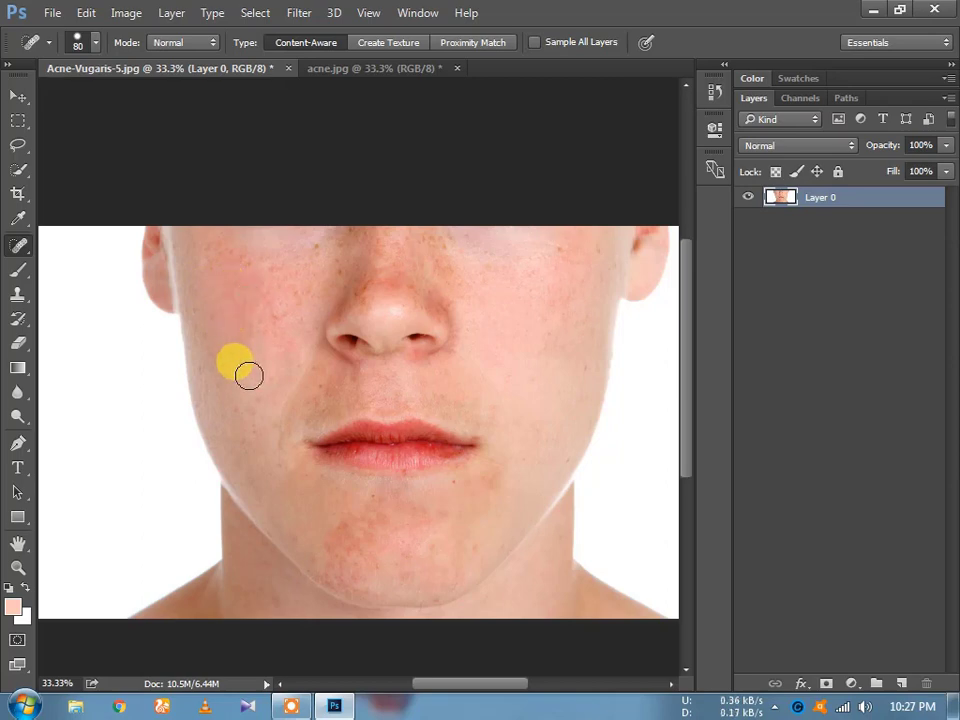
Heal the remaining spots down the left cheek and beside the nose
mouse_move(249, 375)
left_mouse_down()
mouse_move(245, 317)
mouse_move(240, 369)
left_mouse_up()
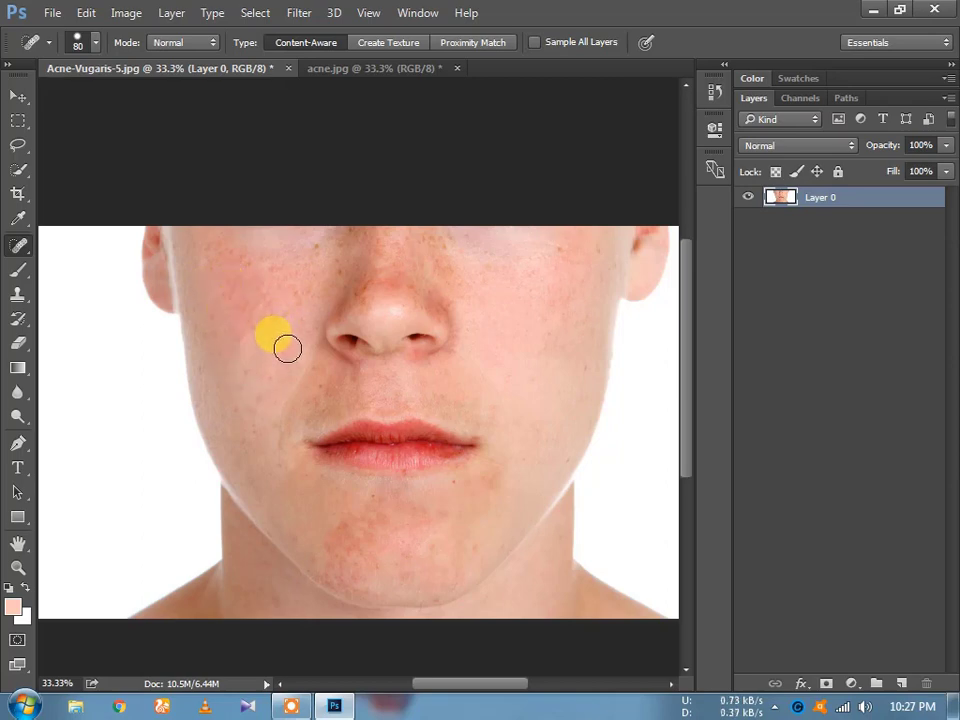
left_click_drag(250, 272, 285, 343)
left_click_drag(218, 368, 270, 272)
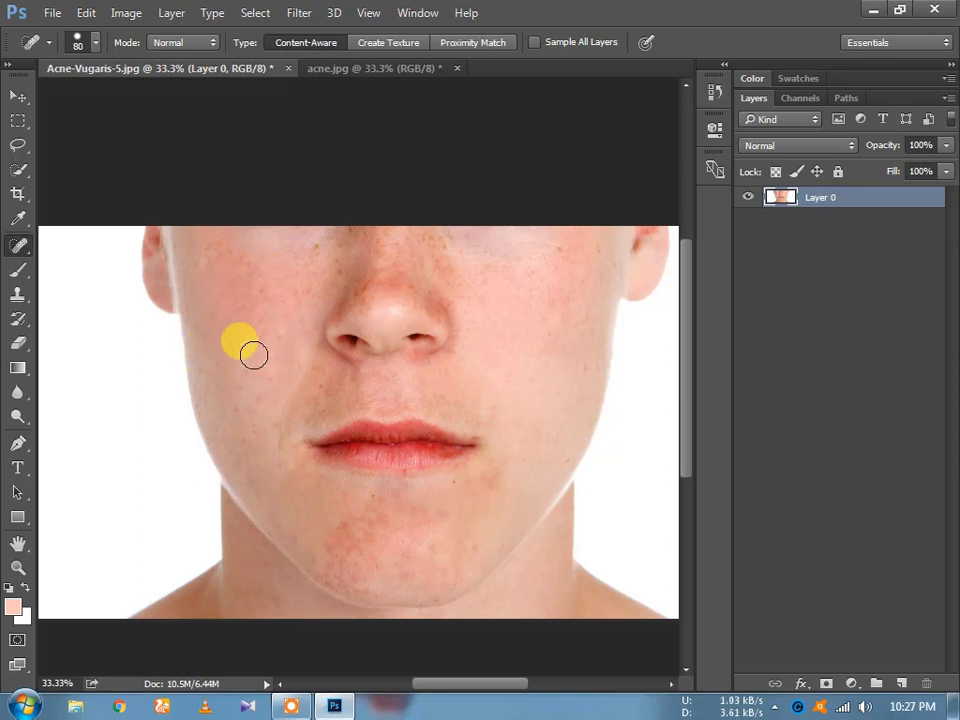
mouse_move(454, 307)
left_mouse_down()
mouse_move(375, 285)
mouse_move(358, 306)
left_mouse_up()
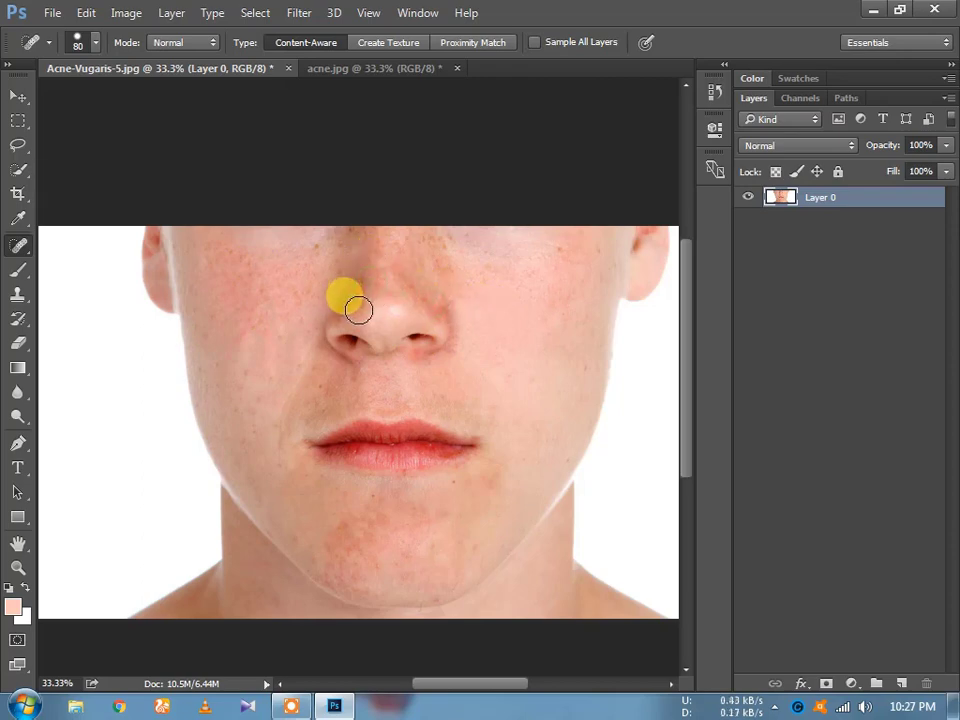
Heal the skin above the lip corner and the blemishes on the right cheek
left_click(332, 385)
mouse_move(332, 385)
left_mouse_down()
mouse_move(294, 424)
mouse_move(306, 545)
mouse_move(372, 592)
mouse_move(394, 583)
mouse_move(330, 583)
mouse_move(377, 589)
mouse_move(379, 566)
mouse_move(334, 563)
mouse_move(377, 574)
mouse_move(377, 559)
mouse_move(332, 553)
mouse_move(356, 525)
mouse_move(369, 551)
mouse_move(401, 553)
mouse_move(448, 525)
left_mouse_up()
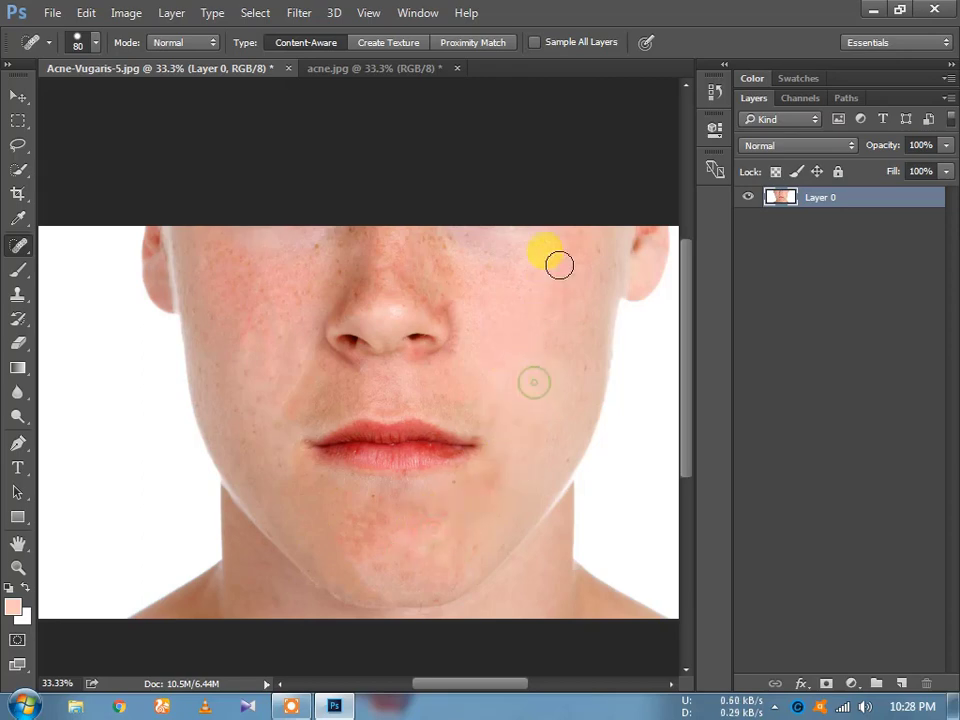
left_click_drag(559, 261, 591, 257)
left_click(587, 347)
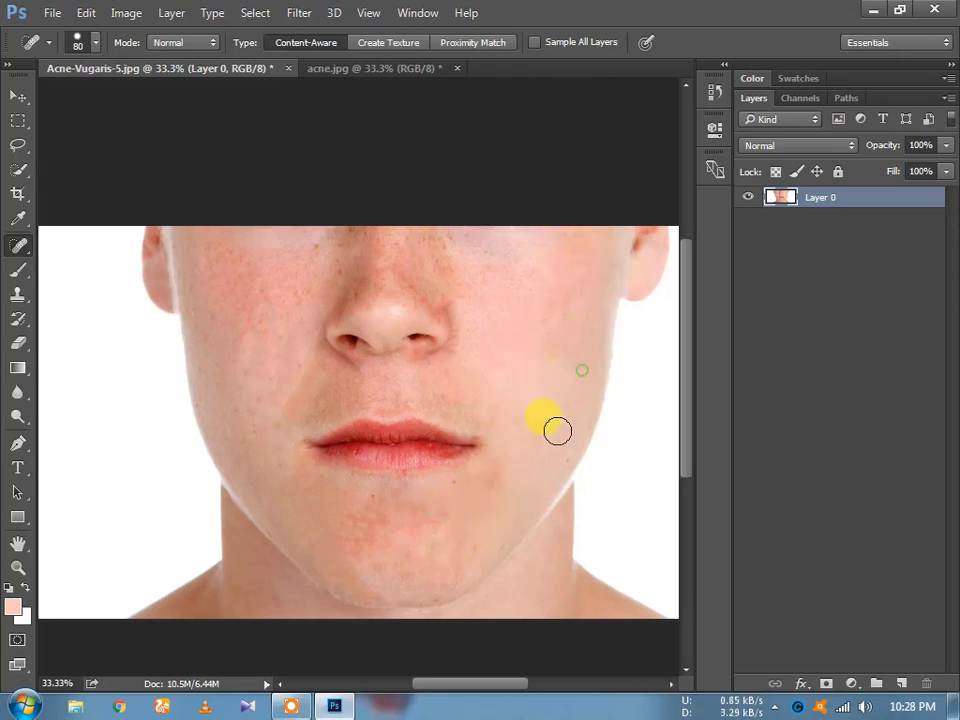
mouse_move(557, 430)
left_mouse_down()
mouse_move(506, 483)
mouse_move(381, 498)
mouse_move(255, 392)
mouse_move(409, 397)
left_mouse_up()
Zoom in, shrink the healing brush to 40 px, and heal spots from nostril to chin
key("ctrl+plus")
key("ctrl+plus")
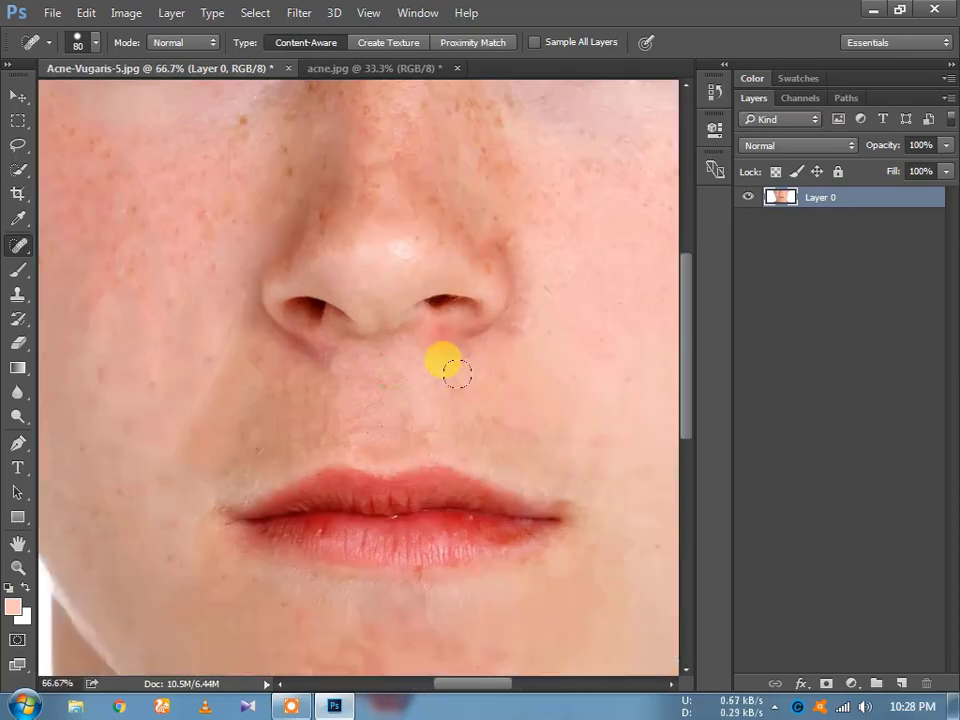
left_click_drag(484, 344, 476, 360)
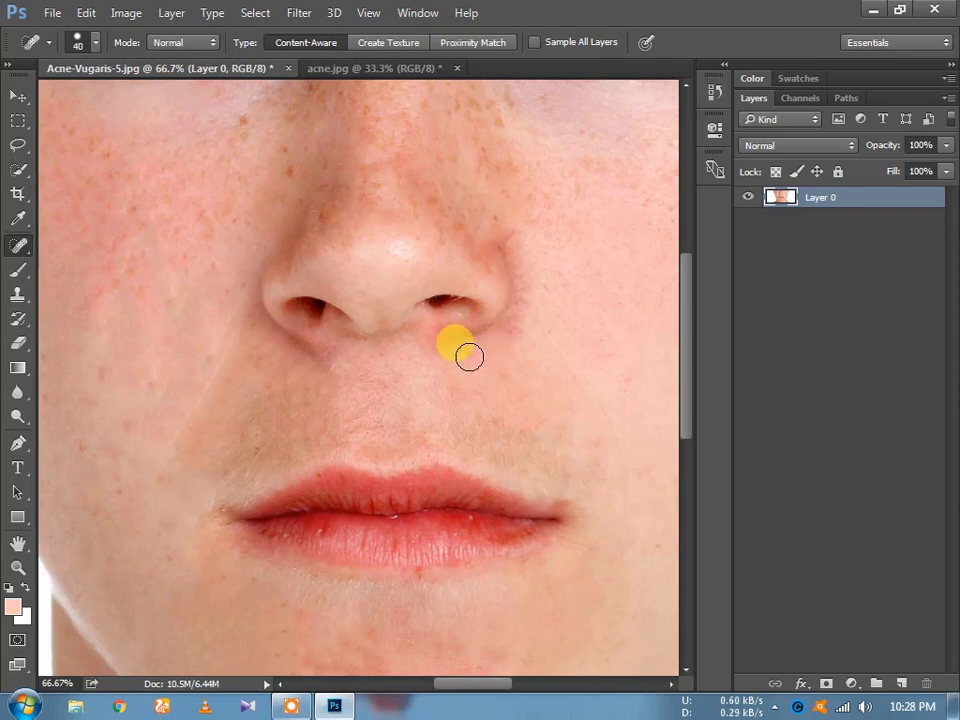
left_click(387, 354)
left_click(253, 358)
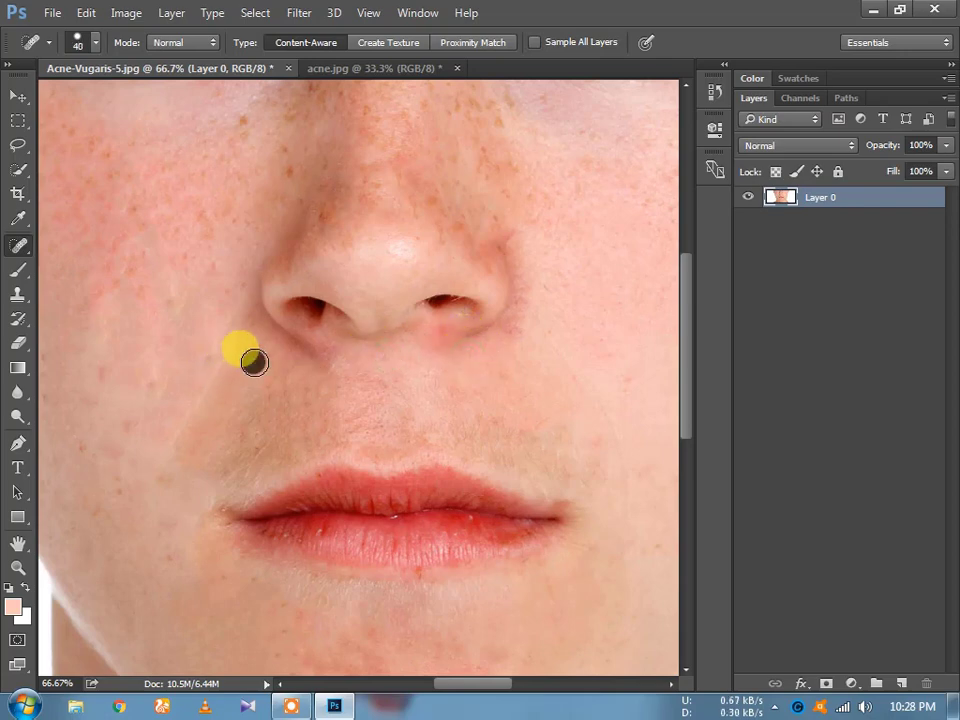
left_click(150, 396)
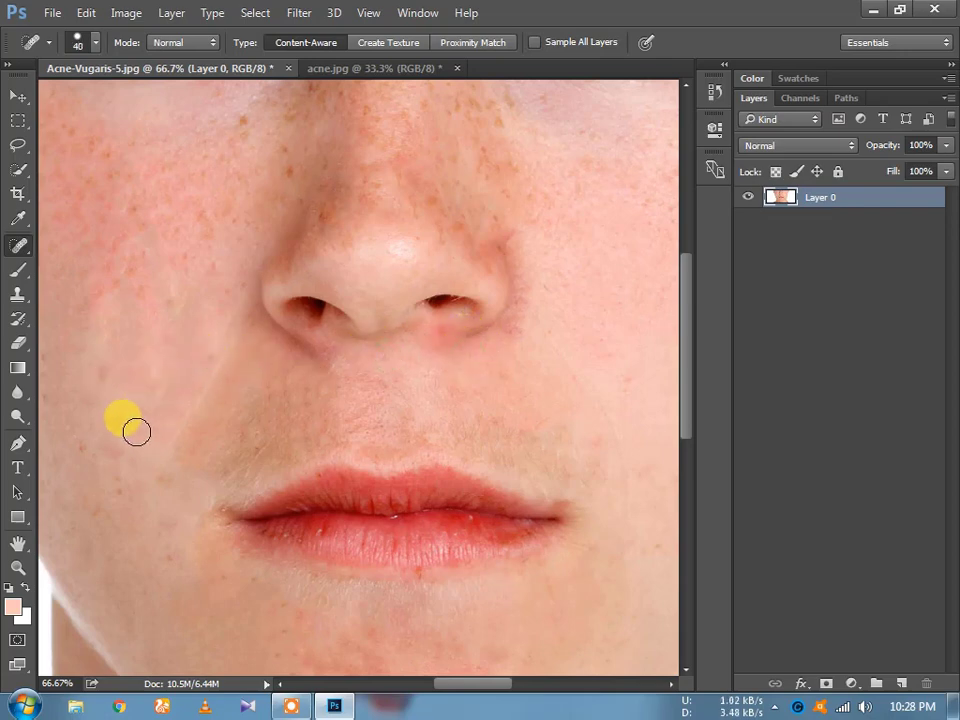
left_click(133, 426)
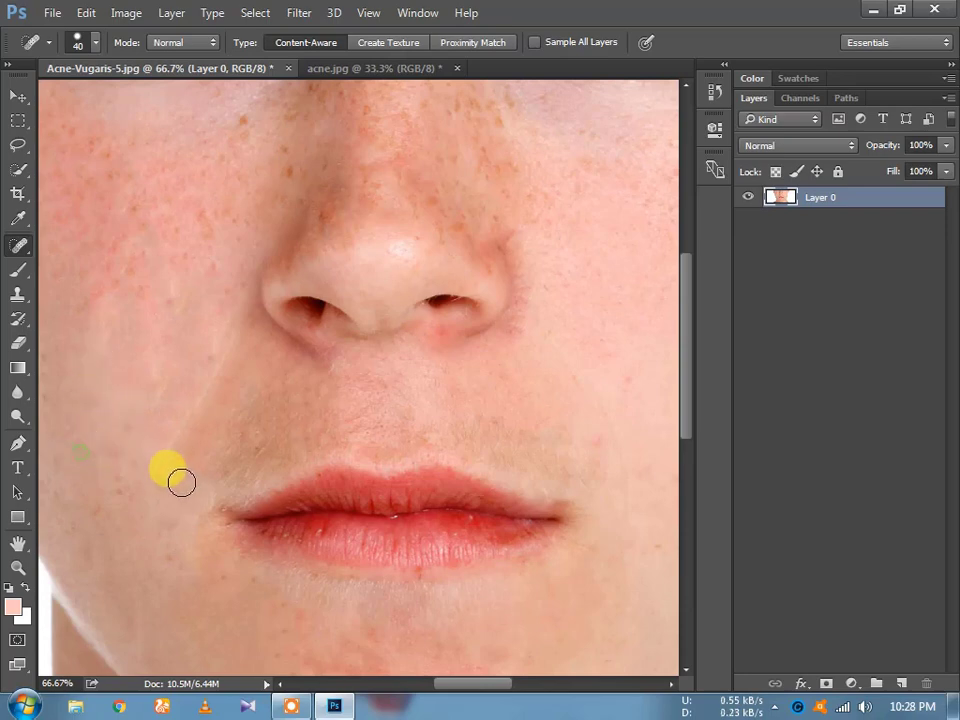
left_click(96, 514)
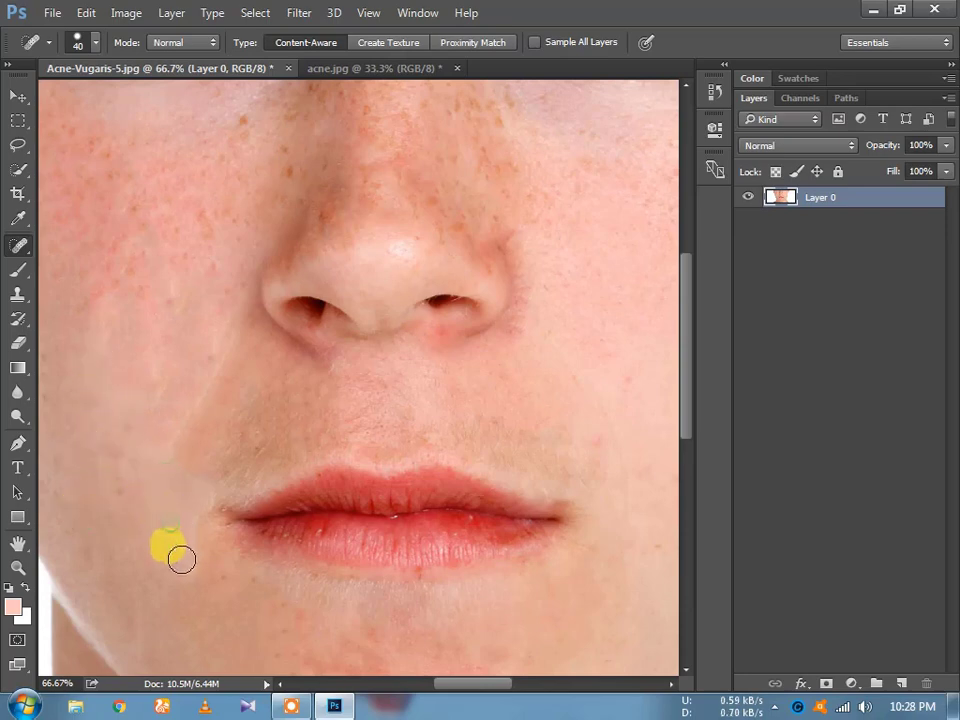
left_click(298, 617)
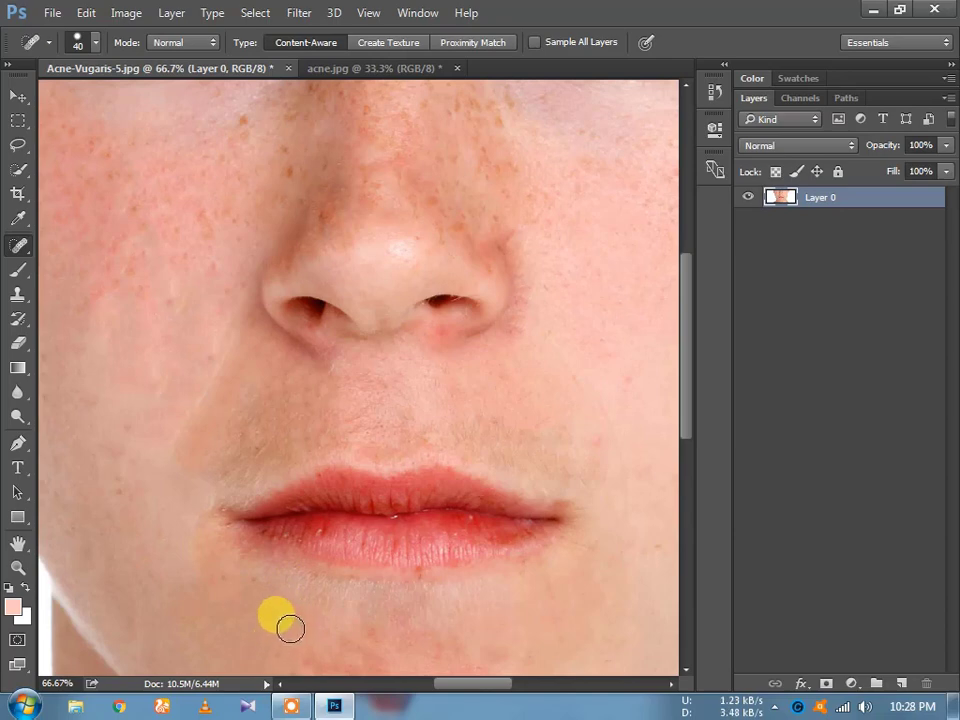
left_click(284, 653)
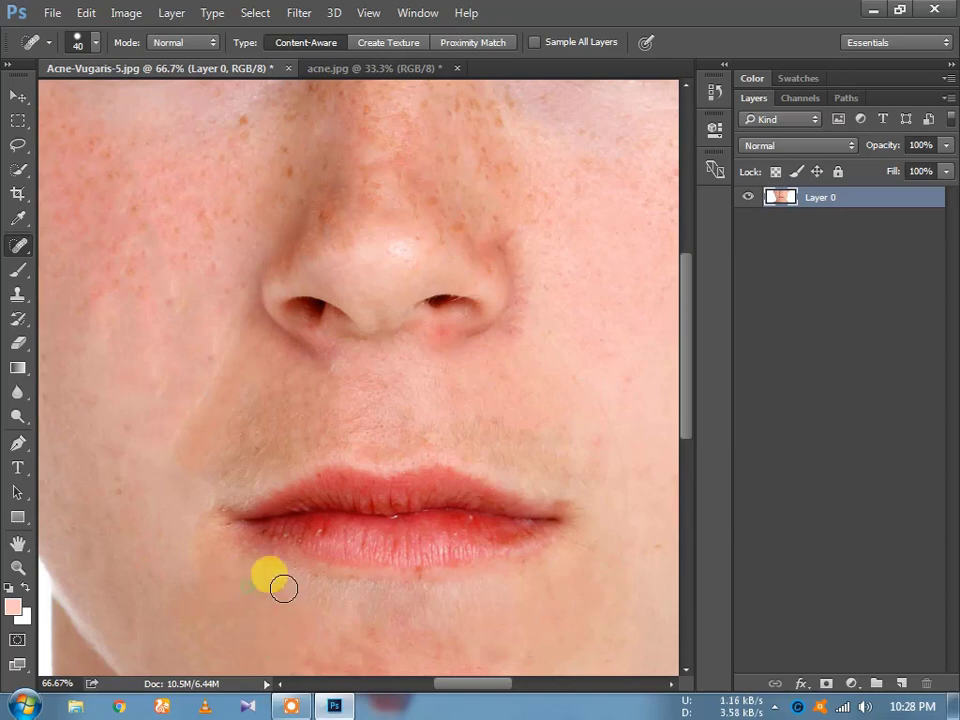
Heal the freckles across the upper left cheek beside the nose
left_click(243, 130)
left_click(207, 159)
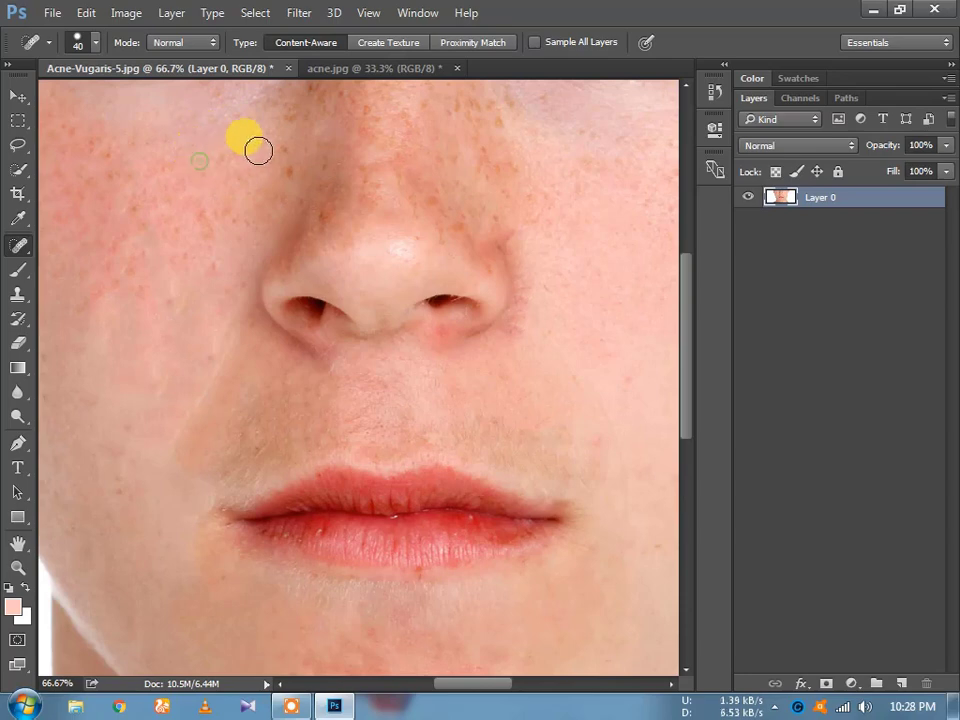
left_click(284, 148)
left_click(469, 122)
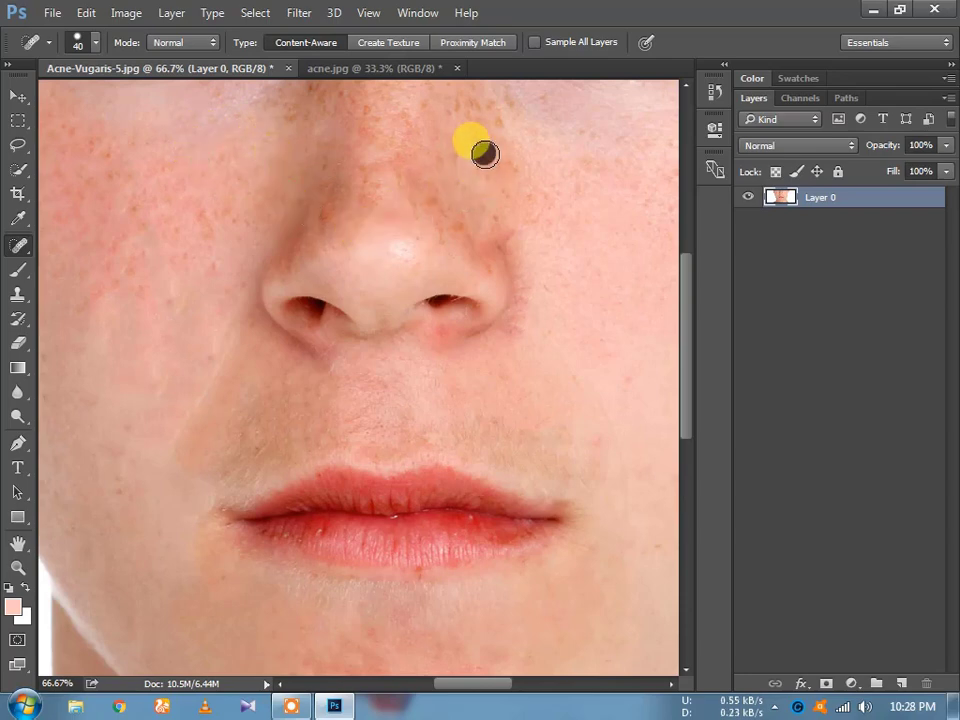
Heal the spots along the bridge of the nose and around its upper part
left_click(444, 96)
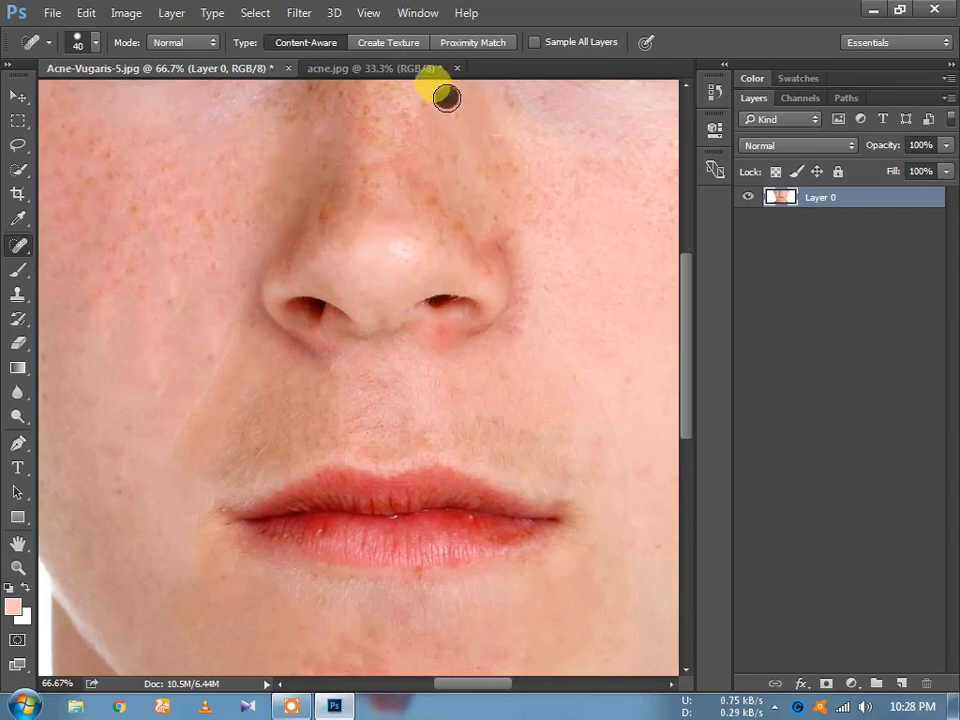
left_click(447, 160)
left_click(451, 224)
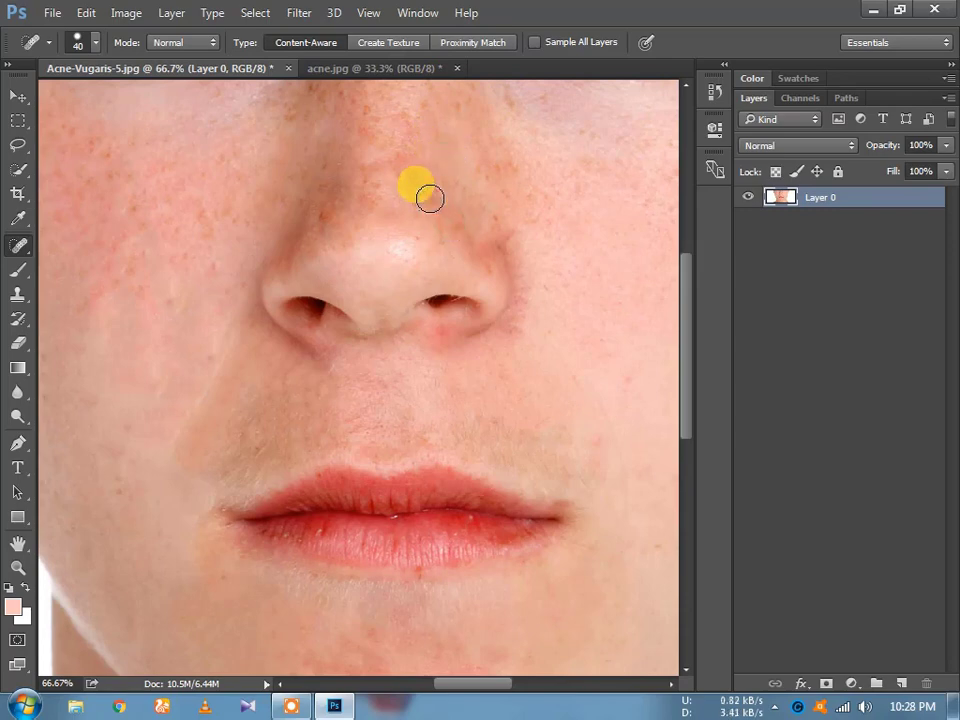
left_click(358, 216)
left_click(335, 240)
left_click(369, 197)
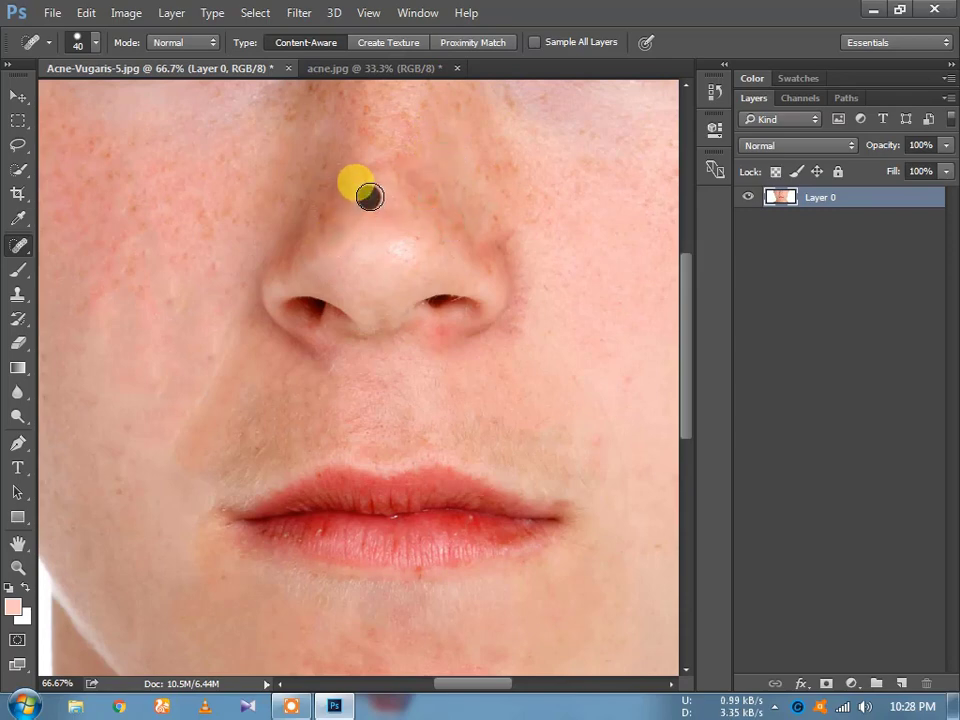
left_click(452, 227)
left_click(418, 189)
left_click(438, 225)
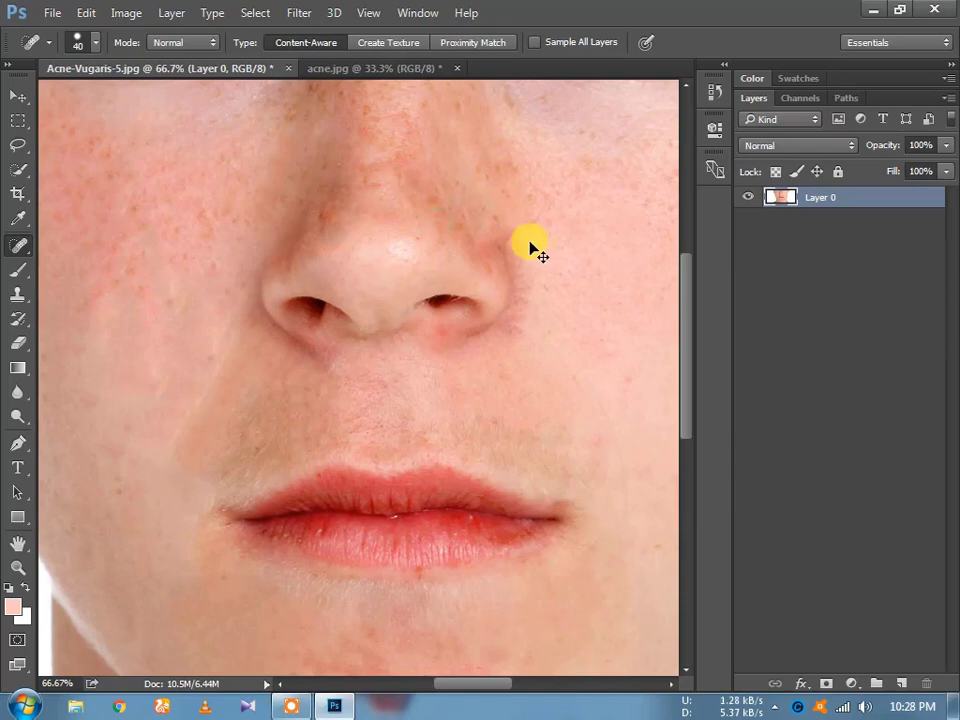
Zoom out to 25%, then back to 33.3% so the whole face fits
scroll(405, 256, "down", 2)
scroll(440, 290, "down", 1)
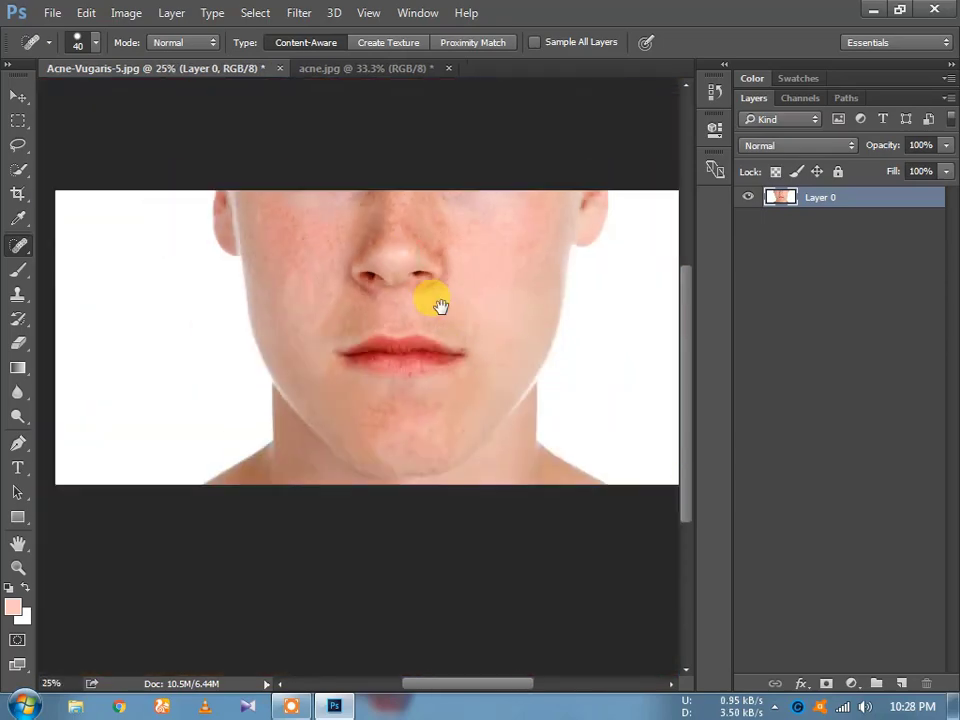
scroll(429, 308, "up", 1)
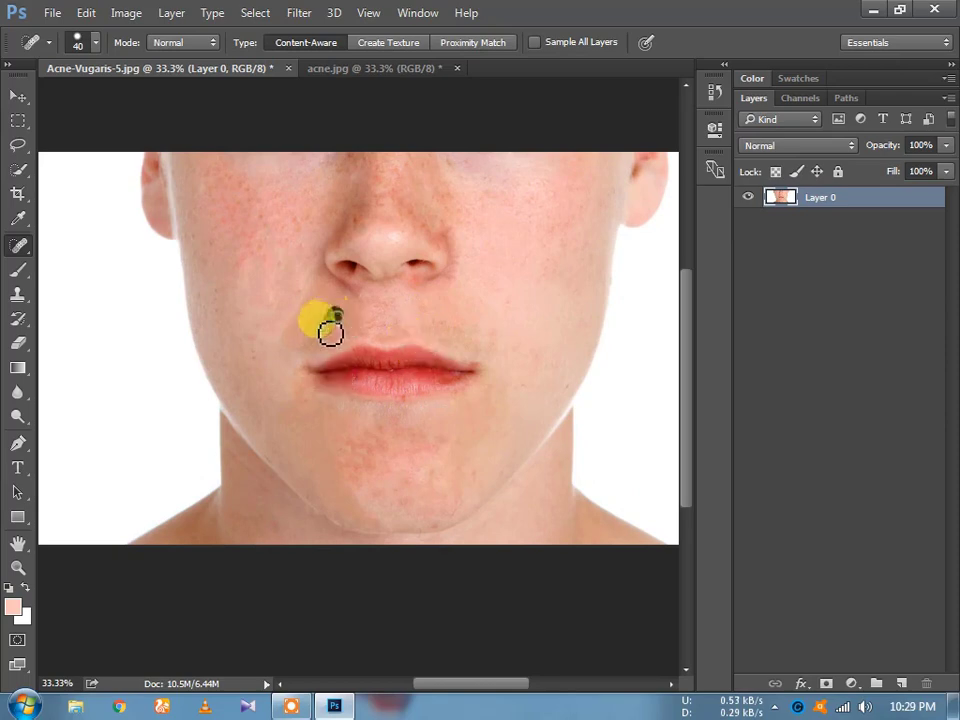
Switch to the regular Brush tool and sample a skin tone from the cheek
left_click(18, 274)
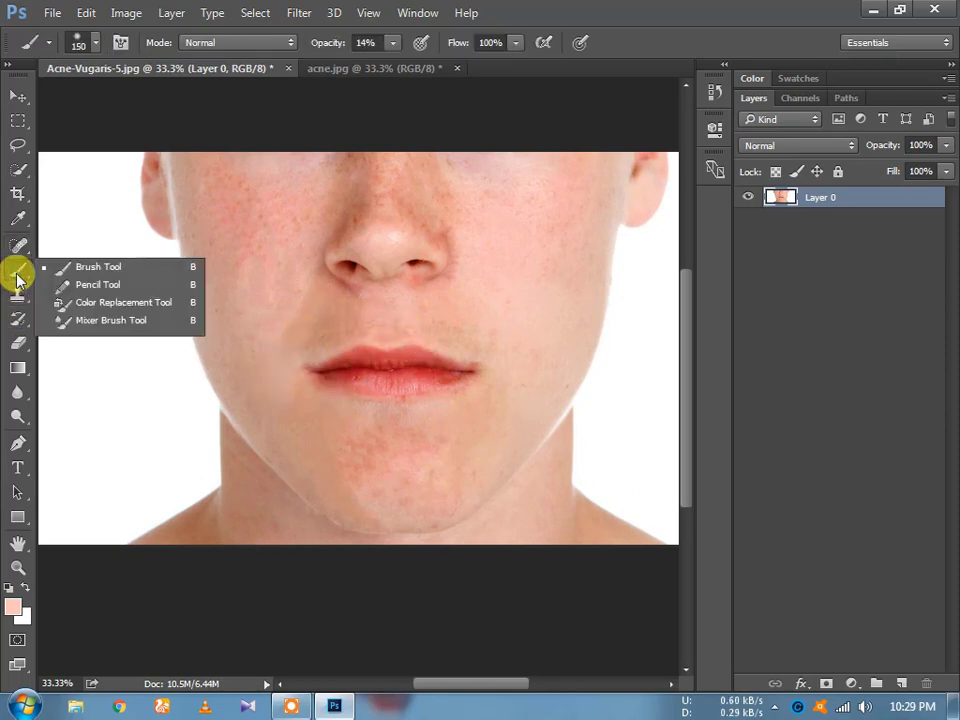
left_click(88, 272)
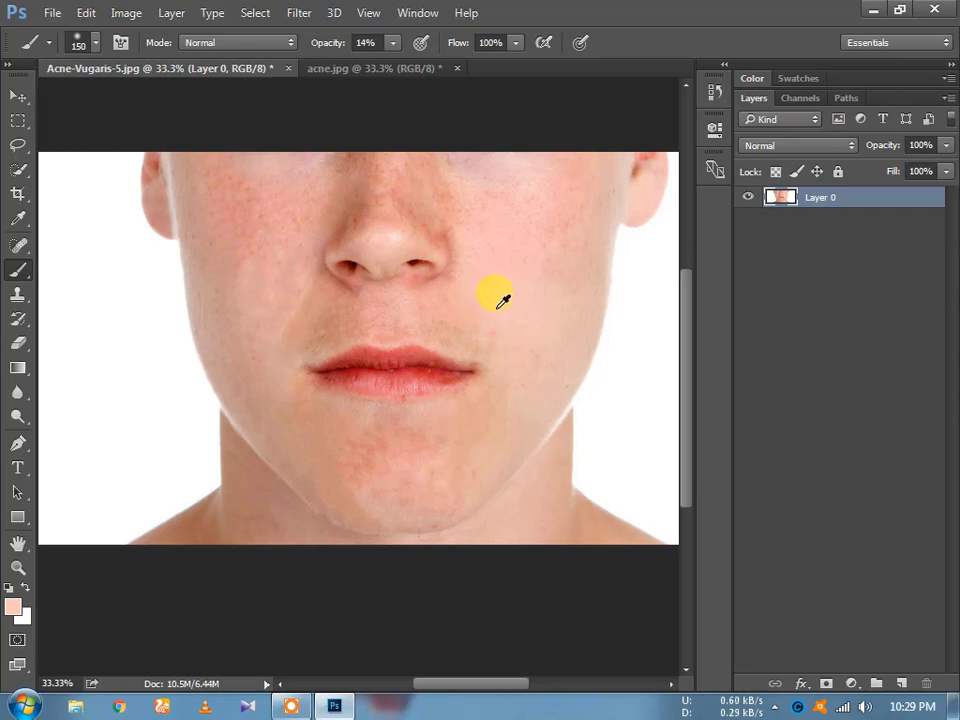
mouse_move(497, 303)
left_mouse_down()
mouse_move(497, 291)
mouse_move(517, 279)
left_mouse_up()
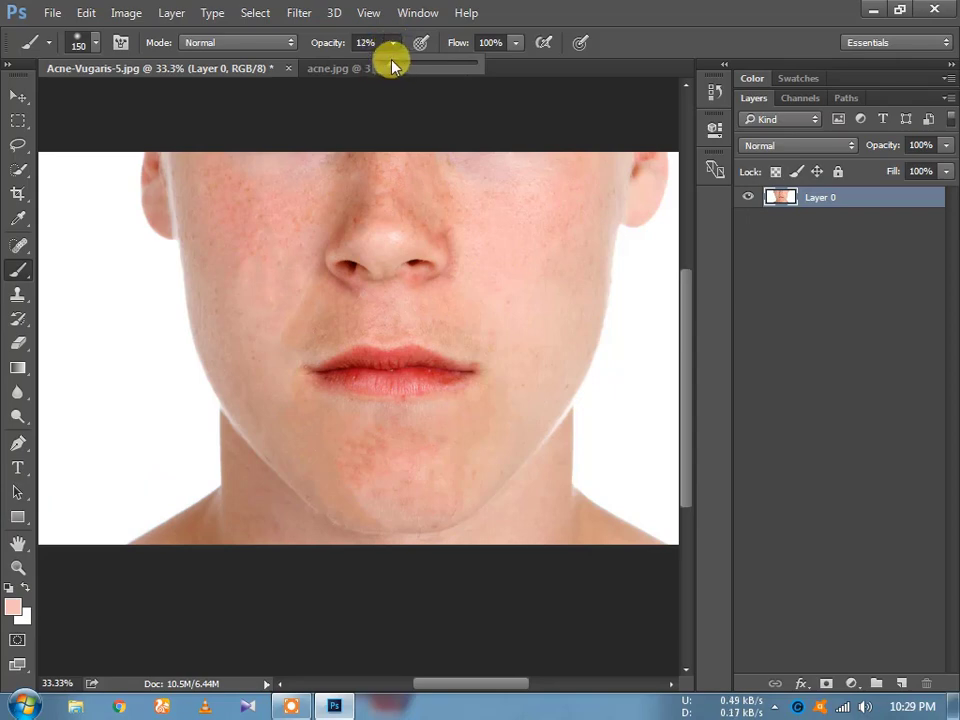
Paint the left cheek at 15% brush opacity, then raise opacity to 18%
left_click_drag(395, 65, 395, 65)
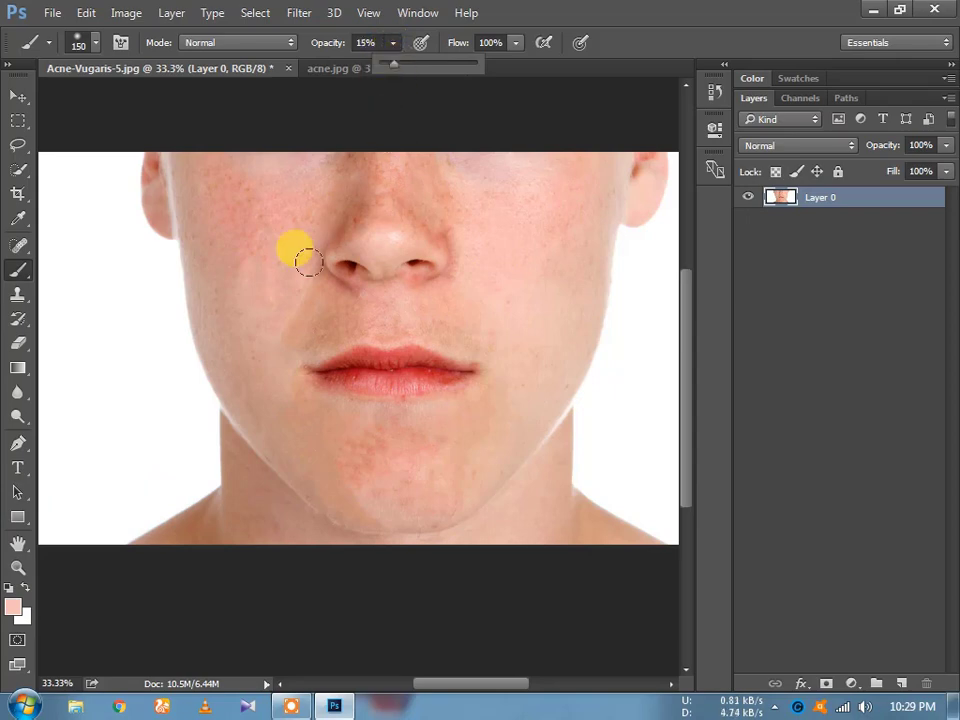
mouse_move(285, 233)
left_mouse_down()
mouse_move(216, 244)
mouse_move(227, 193)
mouse_move(240, 227)
mouse_move(228, 188)
mouse_move(238, 221)
mouse_move(208, 204)
mouse_move(204, 289)
mouse_move(226, 300)
mouse_move(214, 300)
left_mouse_up()
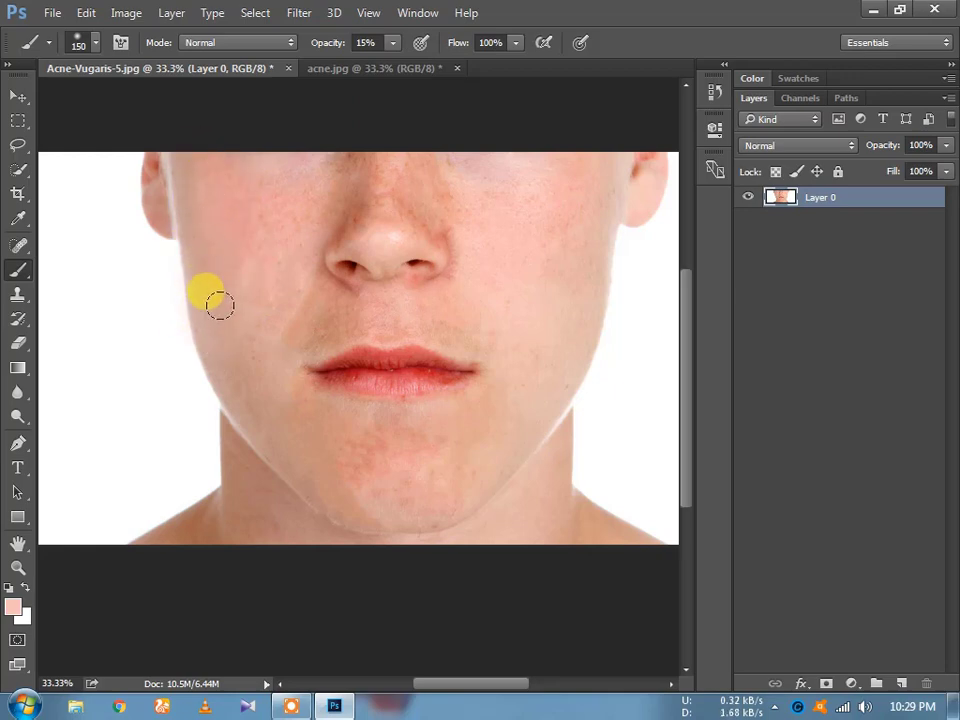
left_click(393, 43)
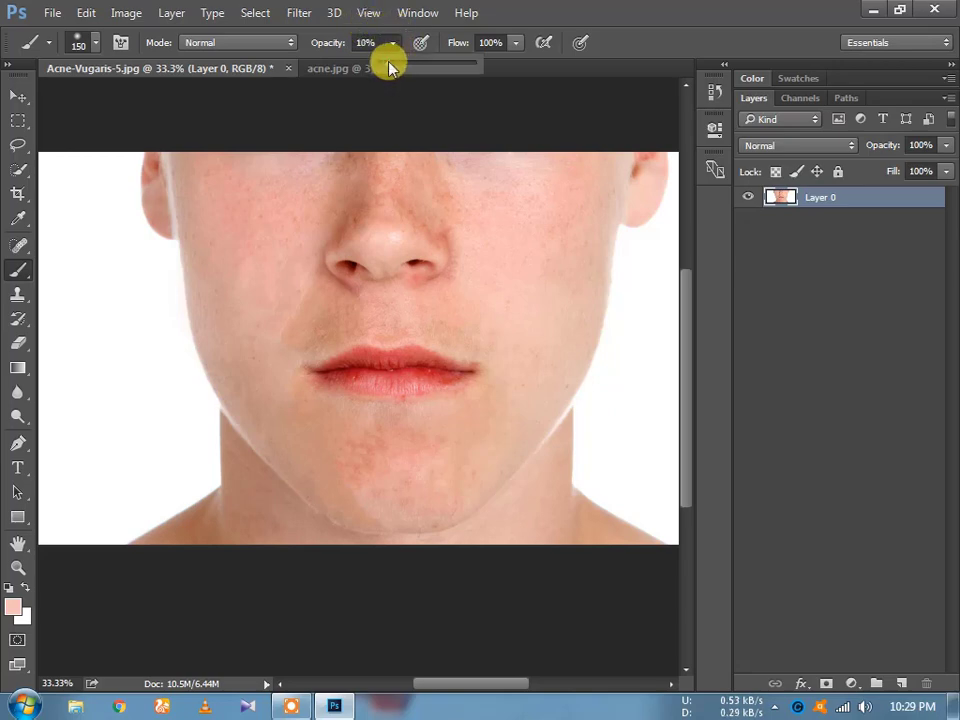
left_click_drag(390, 67, 396, 67)
left_click(422, 208)
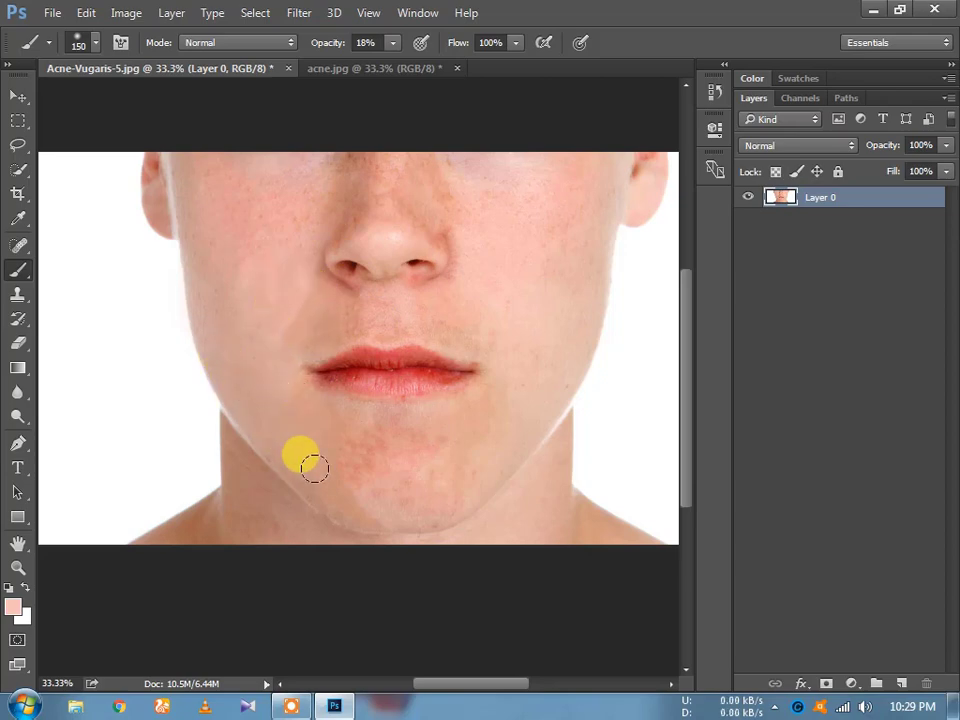
Paint light 18% skin-tone strokes over the chin, upper-lip shadow and left jaw
mouse_move(313, 466)
left_mouse_down()
mouse_move(376, 455)
mouse_move(368, 507)
mouse_move(321, 484)
mouse_move(418, 484)
mouse_move(411, 437)
mouse_move(321, 452)
mouse_move(448, 459)
mouse_move(469, 480)
mouse_move(416, 503)
mouse_move(431, 506)
mouse_move(414, 469)
mouse_move(356, 454)
mouse_move(337, 465)
mouse_move(315, 452)
mouse_move(236, 317)
mouse_move(210, 210)
mouse_move(272, 223)
mouse_move(317, 208)
mouse_move(298, 197)
mouse_move(327, 177)
mouse_move(259, 210)
mouse_move(289, 223)
mouse_move(294, 197)
mouse_move(352, 281)
mouse_move(484, 161)
mouse_move(424, 212)
mouse_move(436, 192)
mouse_move(452, 208)
mouse_move(450, 163)
mouse_move(501, 187)
left_mouse_up()
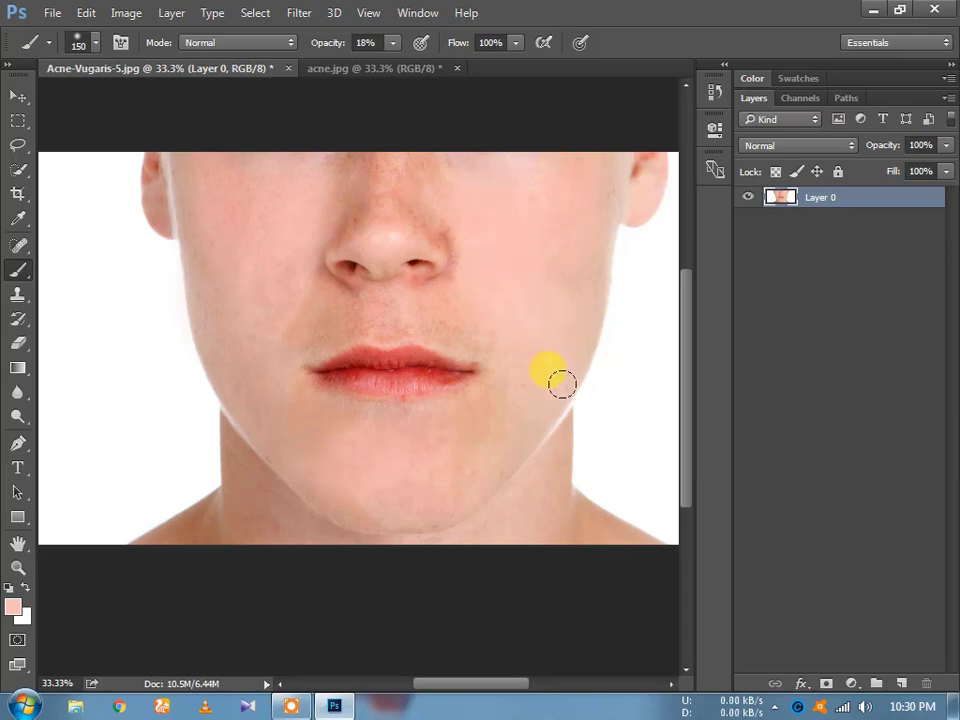
mouse_move(519, 378)
left_mouse_down()
mouse_move(444, 326)
mouse_move(433, 332)
mouse_move(418, 313)
mouse_move(379, 310)
mouse_move(371, 285)
mouse_move(345, 332)
mouse_move(311, 317)
mouse_move(333, 312)
mouse_move(326, 319)
mouse_move(294, 287)
mouse_move(275, 360)
mouse_move(315, 411)
mouse_move(358, 429)
mouse_move(289, 415)
mouse_move(452, 409)
mouse_move(439, 405)
mouse_move(484, 378)
mouse_move(478, 420)
mouse_move(388, 478)
mouse_move(295, 450)
mouse_move(257, 411)
mouse_move(242, 326)
mouse_move(212, 285)
mouse_move(205, 243)
mouse_move(253, 231)
mouse_move(271, 264)
mouse_move(234, 178)
mouse_move(261, 197)
mouse_move(309, 168)
mouse_move(266, 167)
mouse_move(264, 489)
mouse_move(406, 512)
mouse_move(487, 448)
left_mouse_up()
left_click_drag(421, 432, 466, 377)
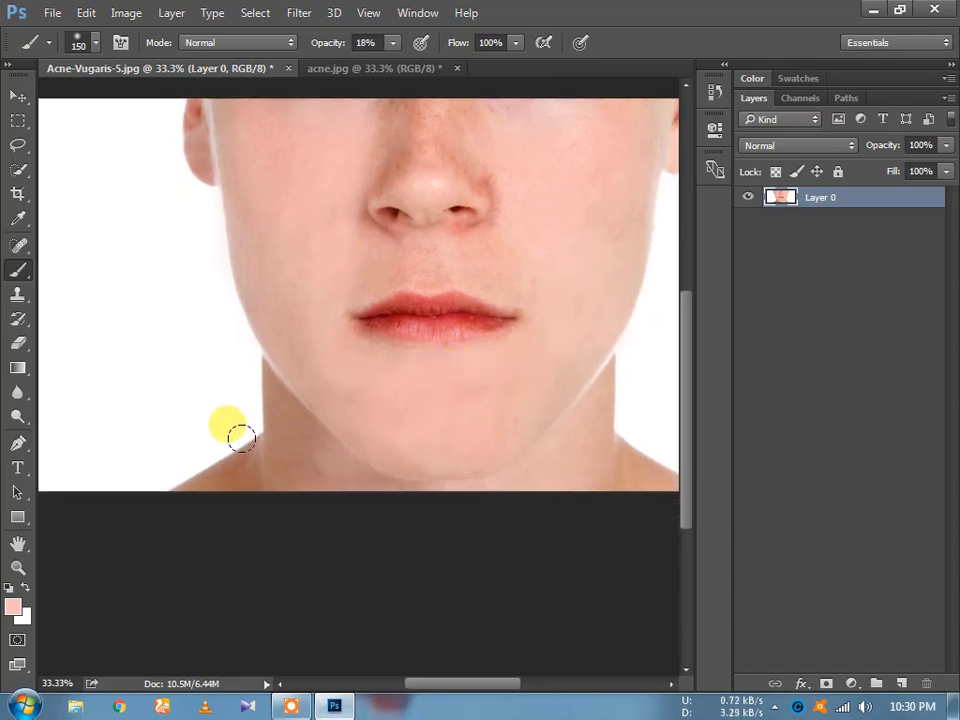
mouse_move(240, 437)
left_mouse_down()
mouse_move(278, 400)
mouse_move(296, 440)
mouse_move(257, 497)
mouse_move(186, 478)
mouse_move(585, 465)
mouse_move(634, 467)
mouse_move(660, 482)
mouse_move(521, 418)
mouse_move(360, 399)
mouse_move(356, 313)
mouse_move(315, 344)
mouse_move(358, 193)
mouse_move(321, 236)
mouse_move(357, 166)
mouse_move(386, 201)
mouse_move(437, 225)
mouse_move(443, 248)
left_mouse_up()
Zoom in to 66.7% and paint skin-tone strokes along the nose bridge
key("ctrl+plus")
key("ctrl+plus")
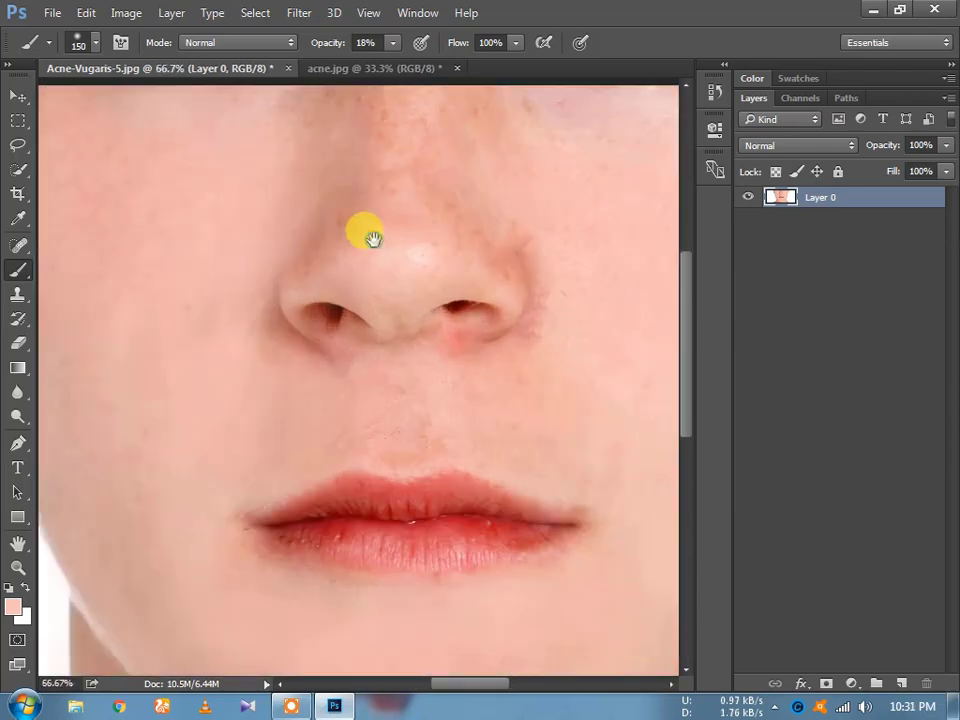
mouse_move(335, 179)
left_mouse_down()
mouse_move(360, 180)
mouse_move(306, 257)
mouse_move(401, 208)
mouse_move(445, 198)
left_mouse_up()
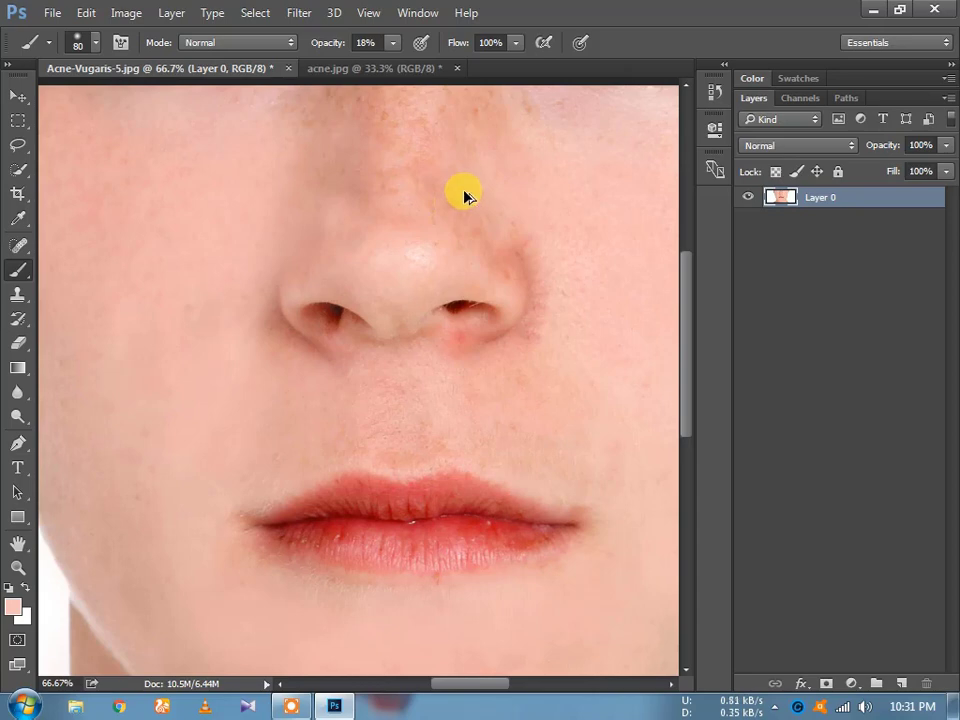
mouse_move(464, 196)
left_mouse_down()
mouse_move(380, 214)
mouse_move(364, 193)
mouse_move(287, 281)
mouse_move(452, 236)
mouse_move(478, 262)
mouse_move(409, 197)
mouse_move(441, 189)
mouse_move(435, 171)
mouse_move(449, 205)
mouse_move(495, 229)
mouse_move(414, 159)
mouse_move(375, 204)
mouse_move(354, 161)
mouse_move(311, 261)
mouse_move(332, 236)
mouse_move(398, 226)
left_mouse_up()
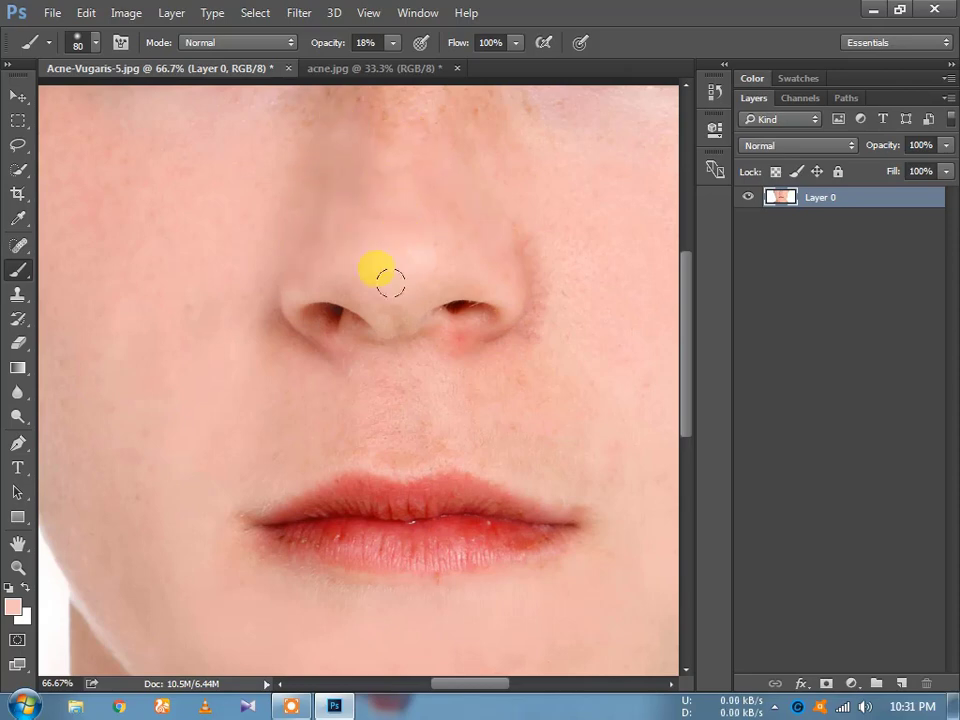
Smooth the skin beside the upper lip, on the chin and out to the jaw, then zoom out to 33.3%
mouse_move(390, 297)
left_mouse_down()
mouse_move(390, 98)
mouse_move(358, 107)
mouse_move(428, 257)
mouse_move(292, 207)
mouse_move(285, 222)
mouse_move(303, 233)
mouse_move(81, 240)
mouse_move(118, 253)
mouse_move(249, 241)
mouse_move(339, 219)
mouse_move(328, 204)
mouse_move(356, 231)
mouse_move(368, 229)
mouse_move(382, 265)
mouse_move(375, 259)
mouse_move(402, 241)
mouse_move(456, 222)
mouse_move(465, 236)
mouse_move(508, 232)
mouse_move(529, 294)
mouse_move(469, 349)
mouse_move(381, 364)
mouse_move(515, 432)
mouse_move(545, 357)
left_mouse_up()
scroll(540, 265, "down", 3)
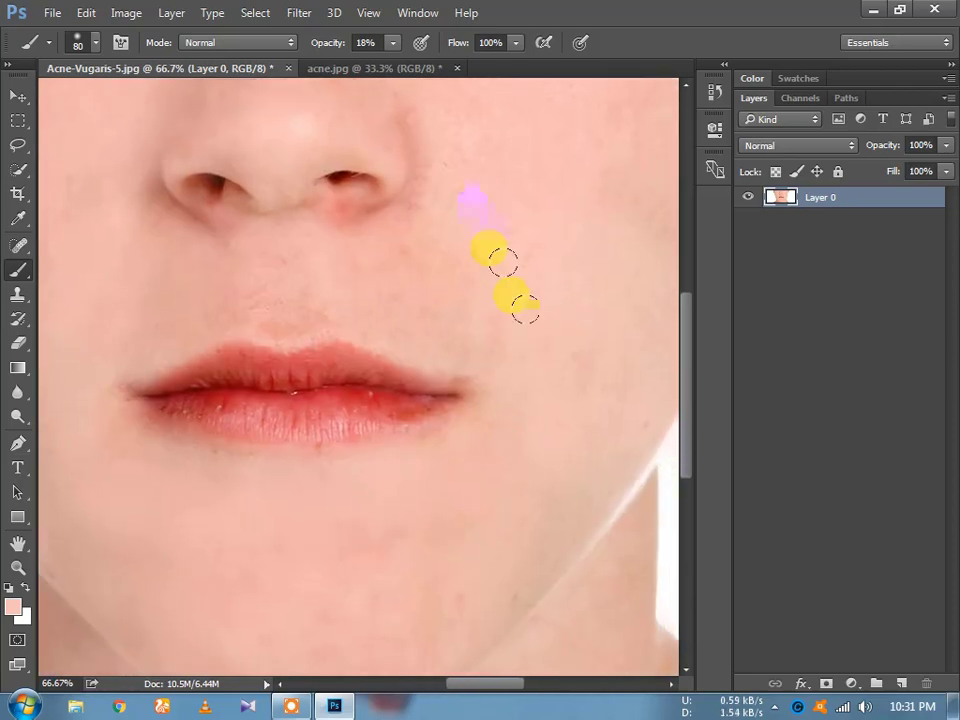
mouse_move(468, 286)
left_mouse_down()
mouse_move(422, 253)
mouse_move(244, 313)
mouse_move(141, 274)
mouse_move(124, 356)
mouse_move(408, 468)
left_mouse_up()
left_click_drag(379, 535, 415, 424)
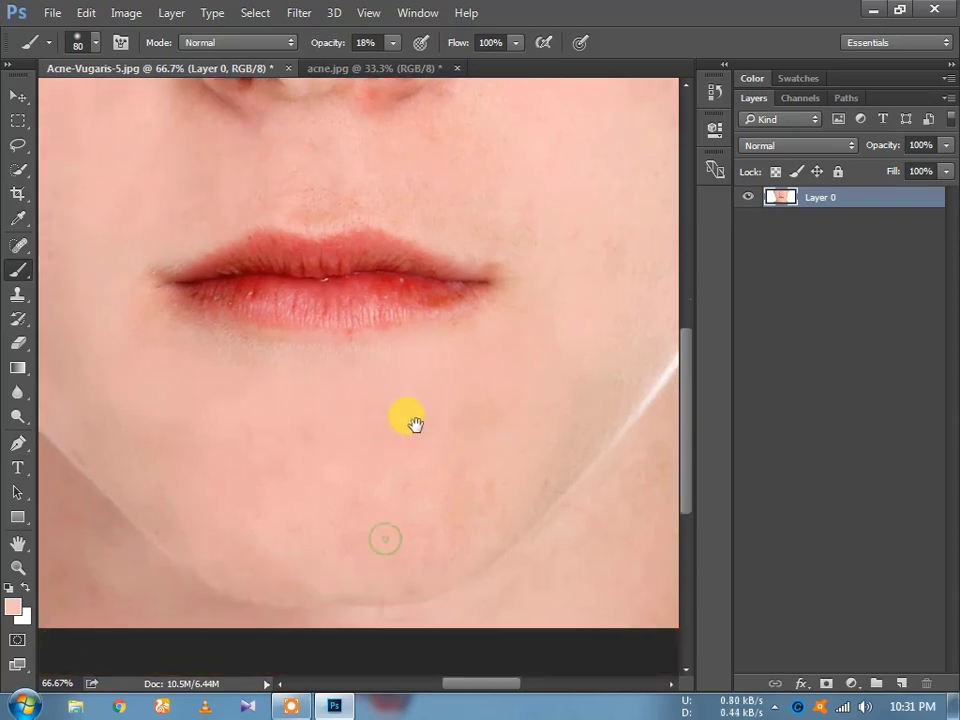
left_click_drag(432, 520, 425, 562)
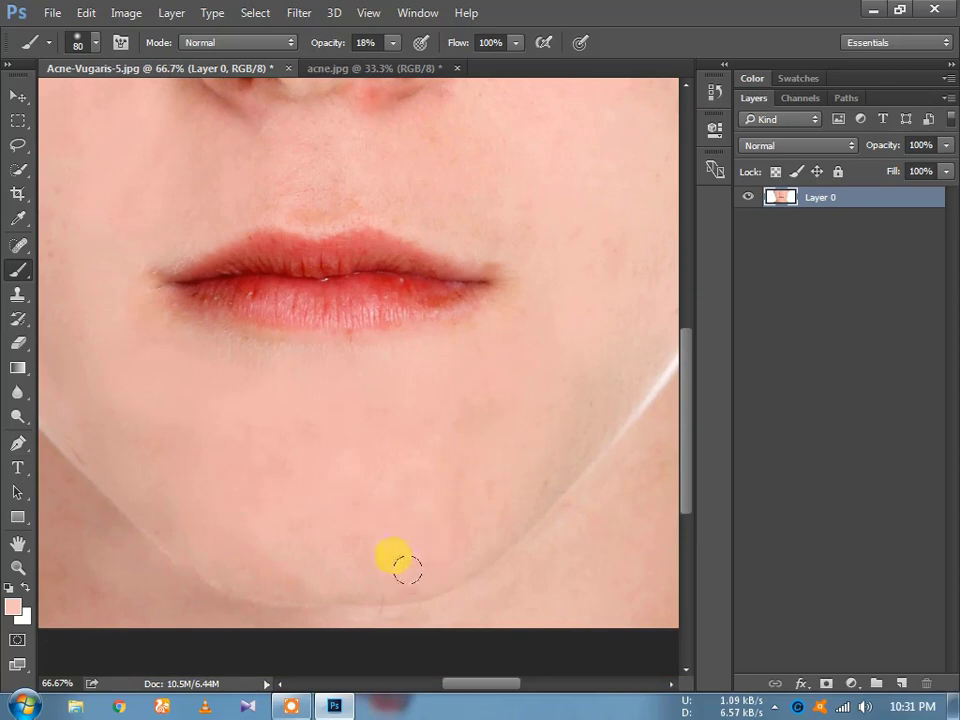
mouse_move(320, 478)
left_mouse_down()
mouse_move(34, 416)
mouse_move(173, 512)
mouse_move(77, 443)
mouse_move(396, 489)
mouse_move(550, 487)
left_mouse_up()
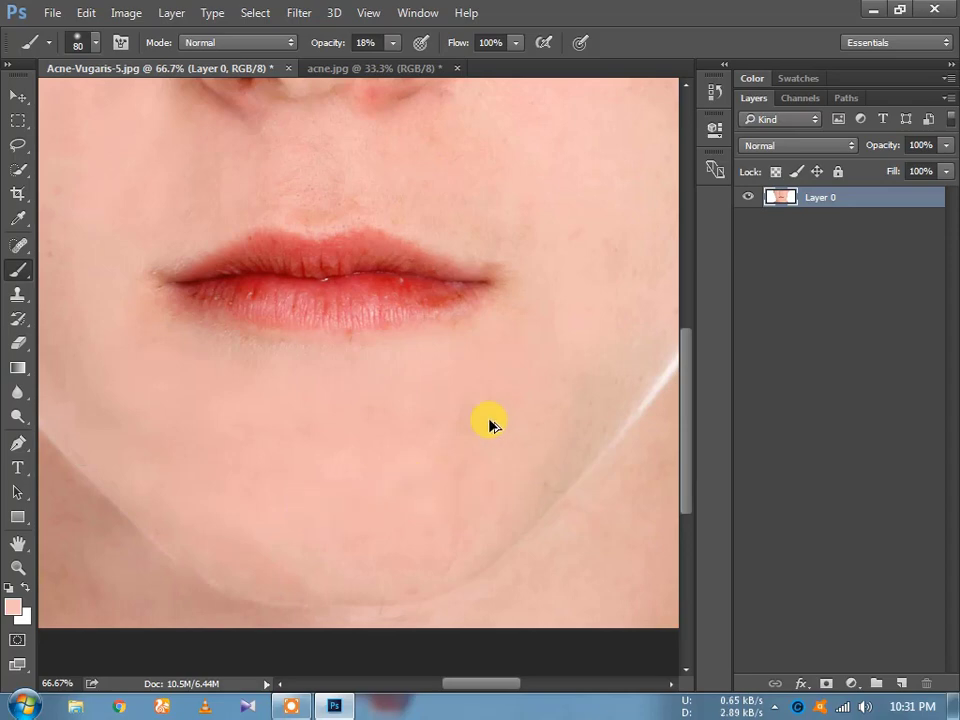
left_click(448, 356, "alt")
left_click(460, 312, "alt")
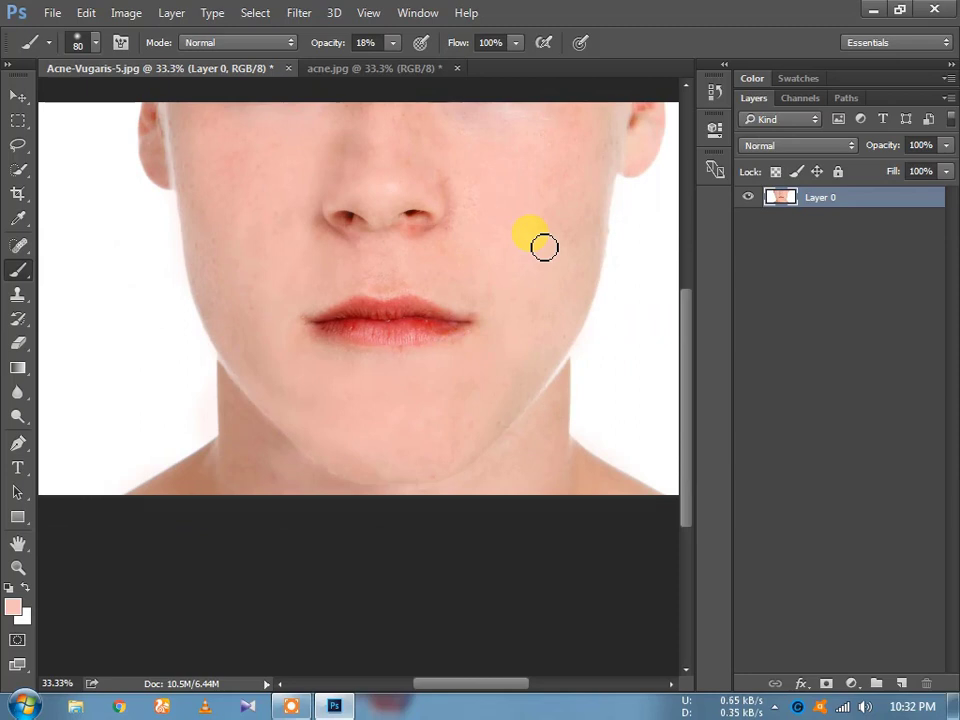
Toggle between acne.jpg and Acne-Vugaris-5.jpg to compare, then touch up the skin beside the nostril
left_click(345, 67)
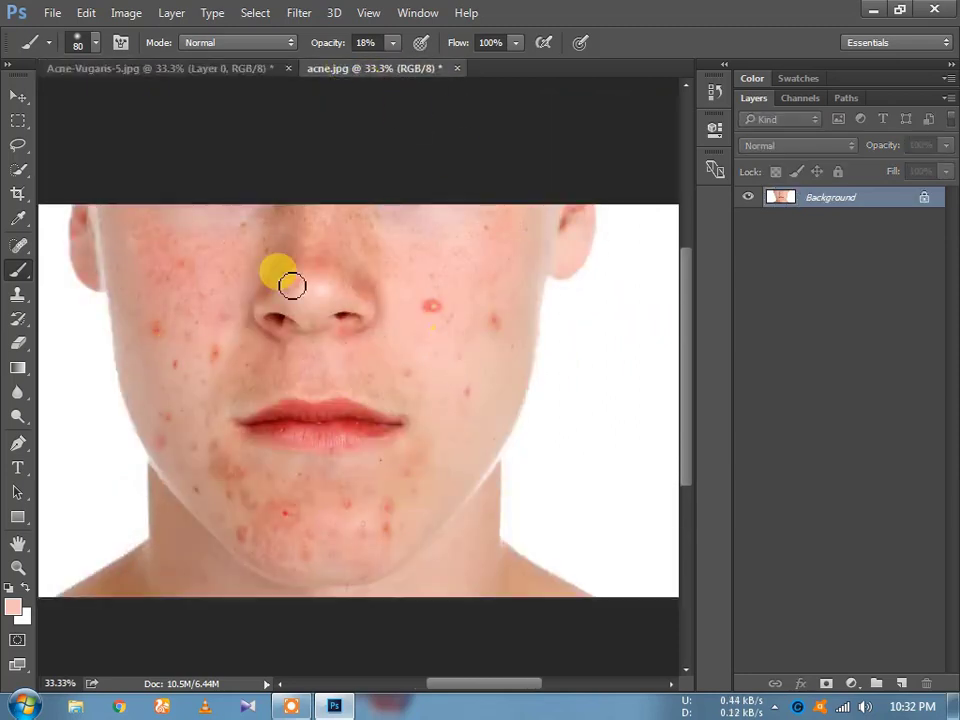
left_click(178, 68)
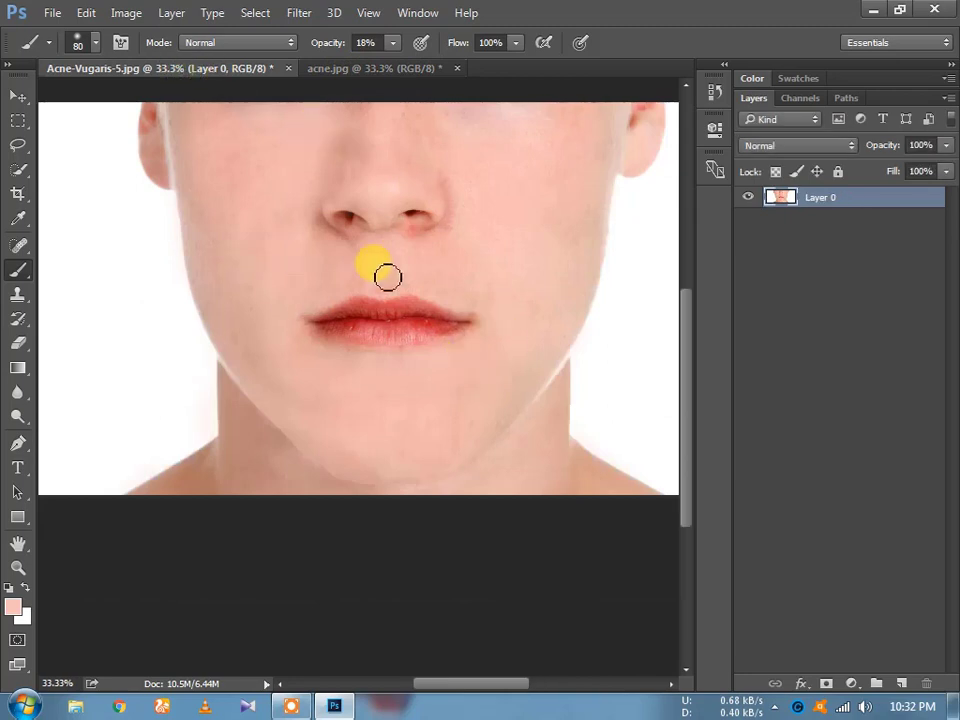
left_click_drag(499, 283, 490, 364)
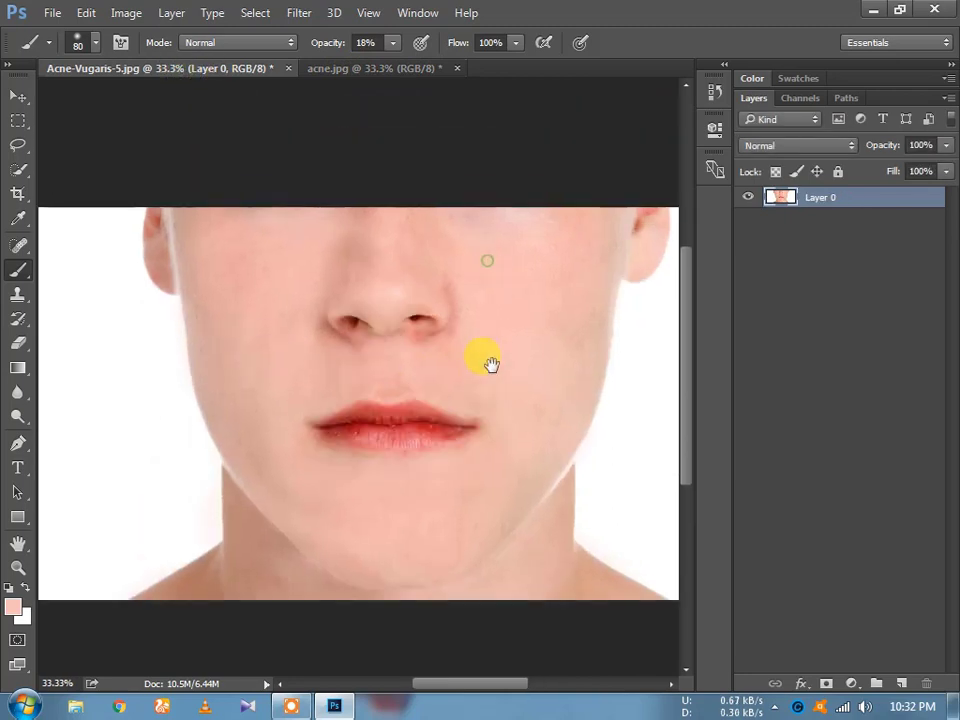
left_click(365, 70)
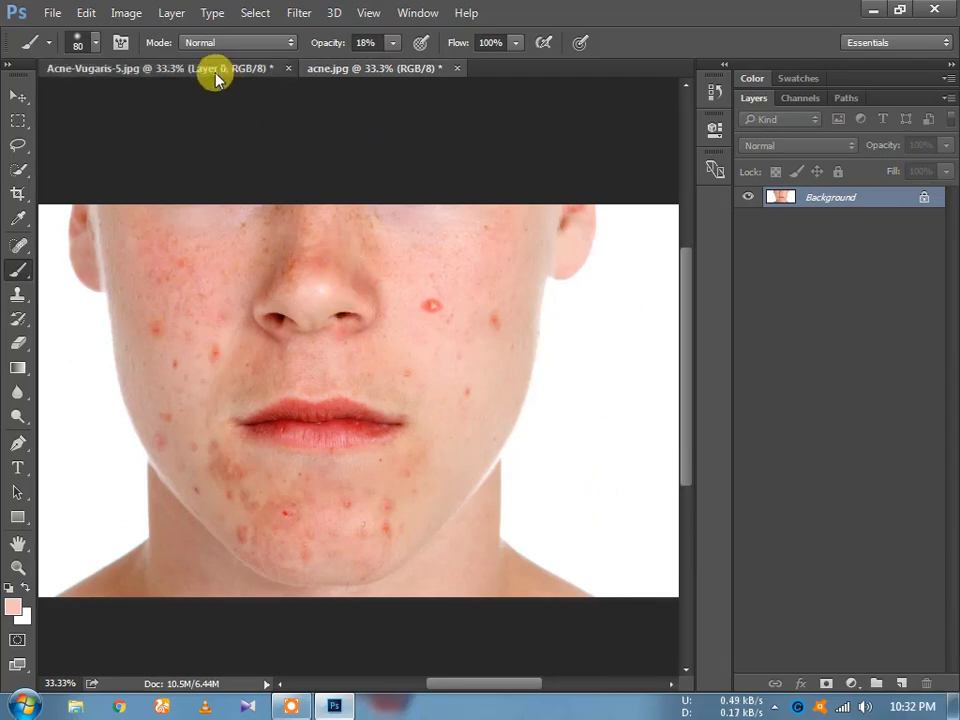
left_click(175, 68)
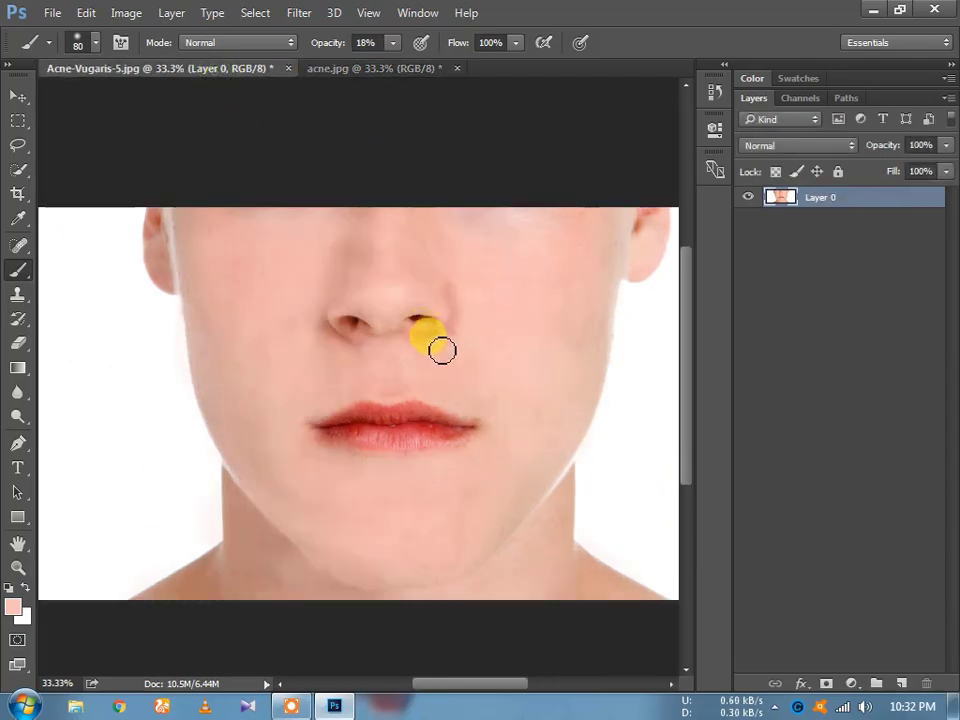
left_click_drag(442, 350, 428, 334)
Minimise Photoshop to reveal the Windows desktop
left_click(873, 10)
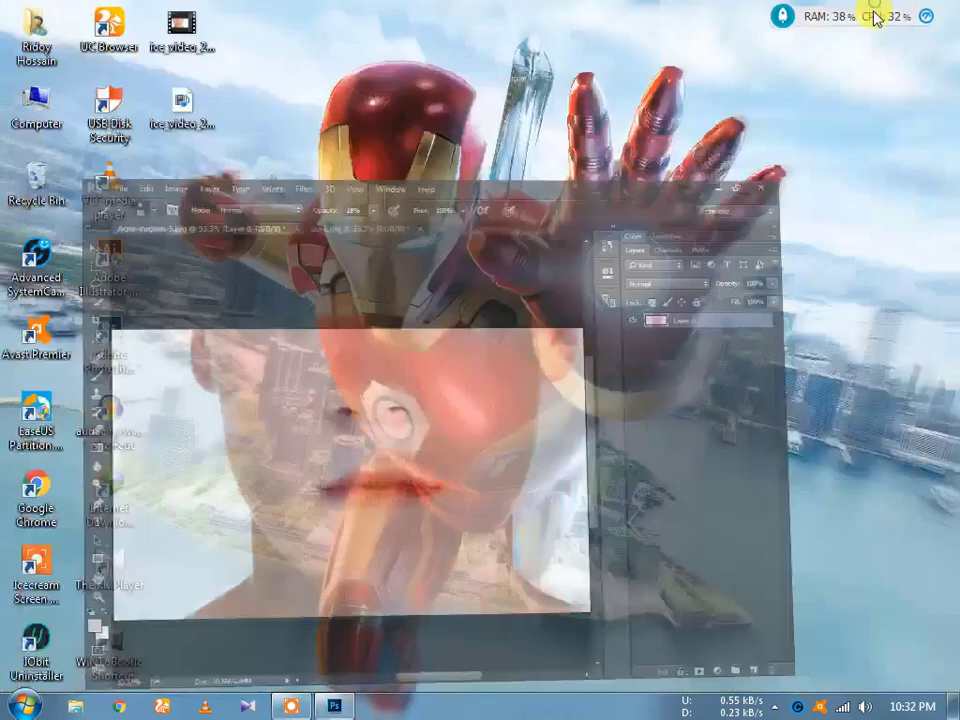